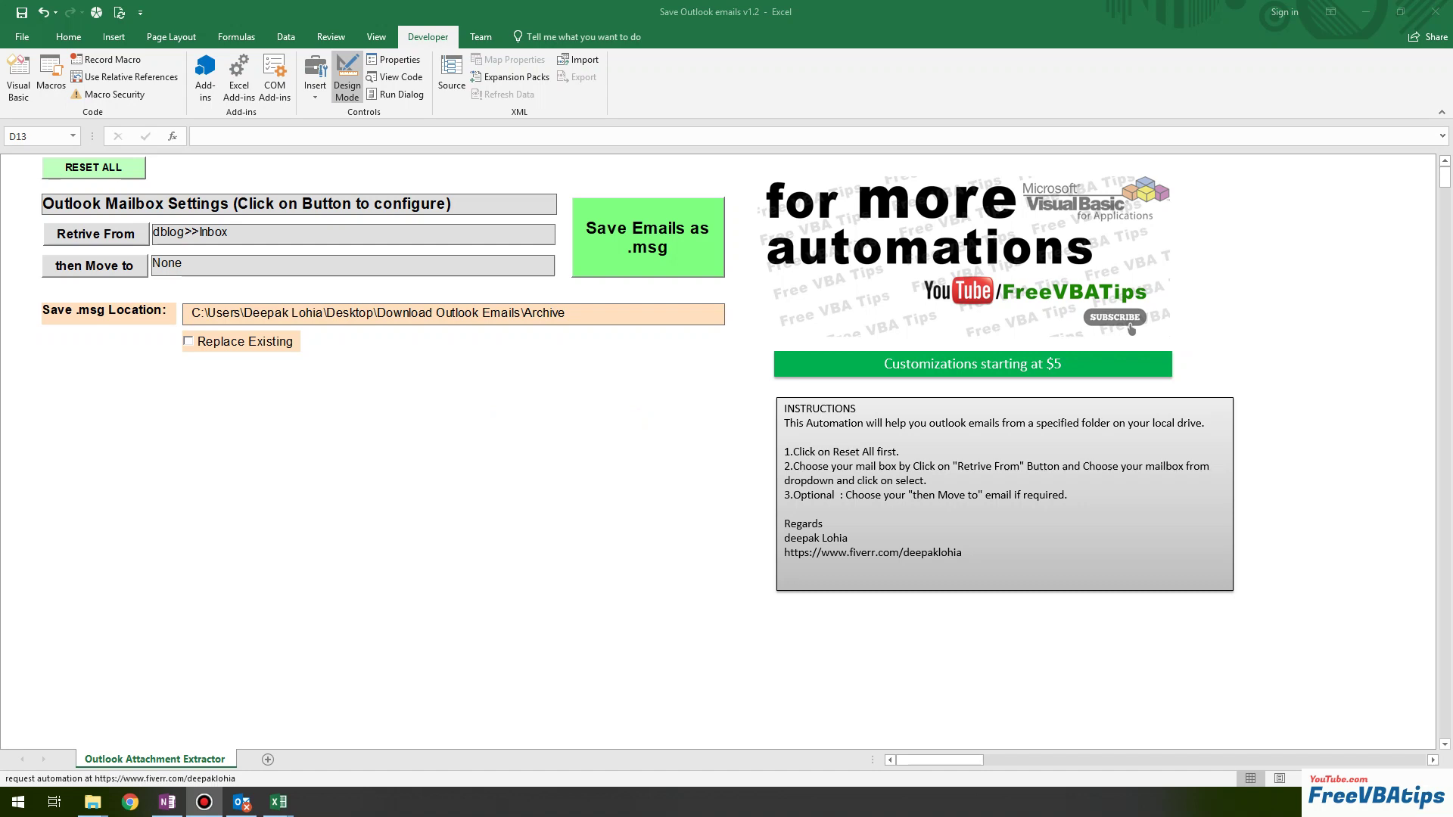
Exit Design Mode, run Save Emails as .msg, and dismiss the TOTAL EMAILS ACCESSED :=3 message.
click(639, 258)
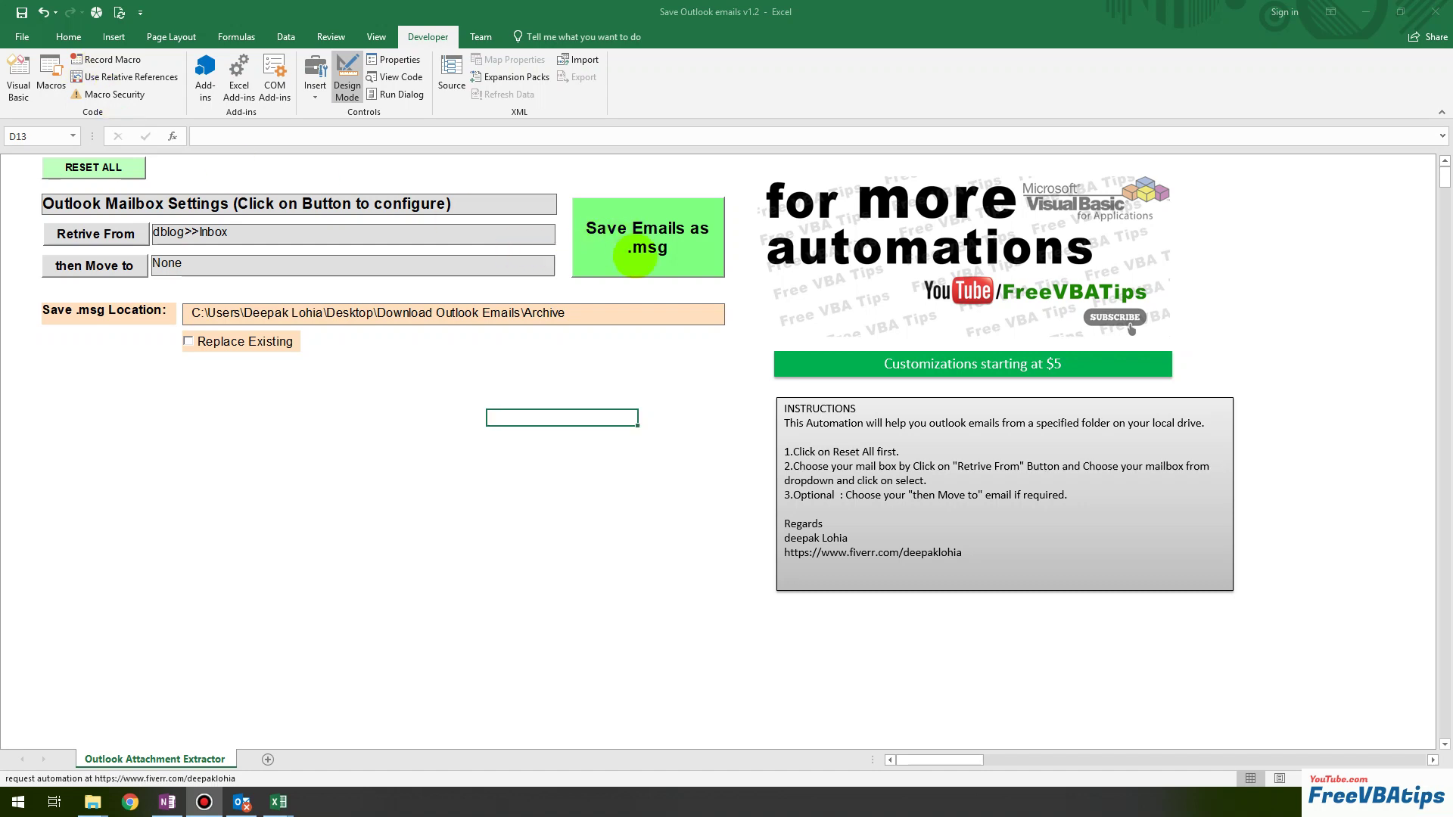
click(348, 76)
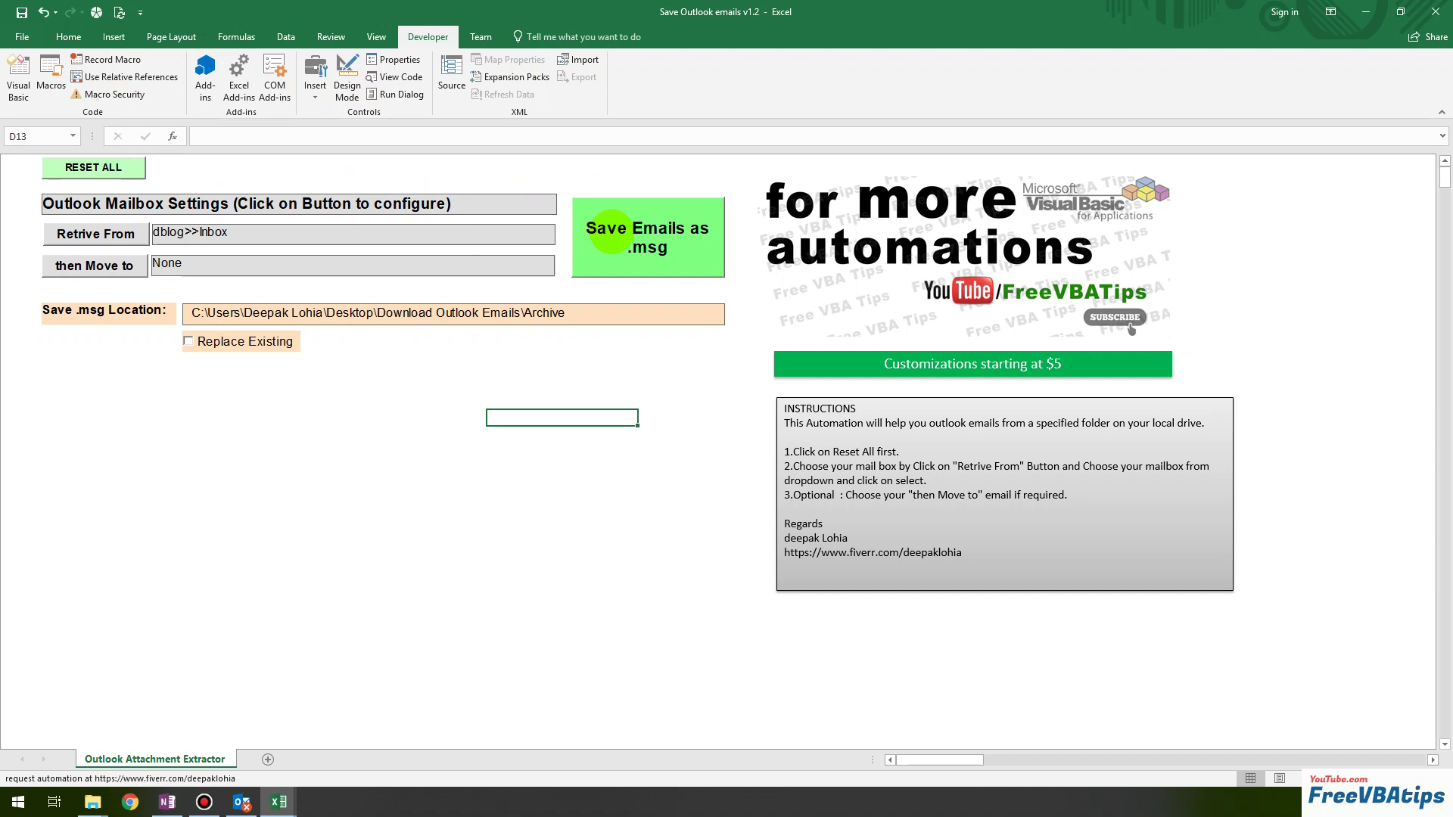
click(611, 231)
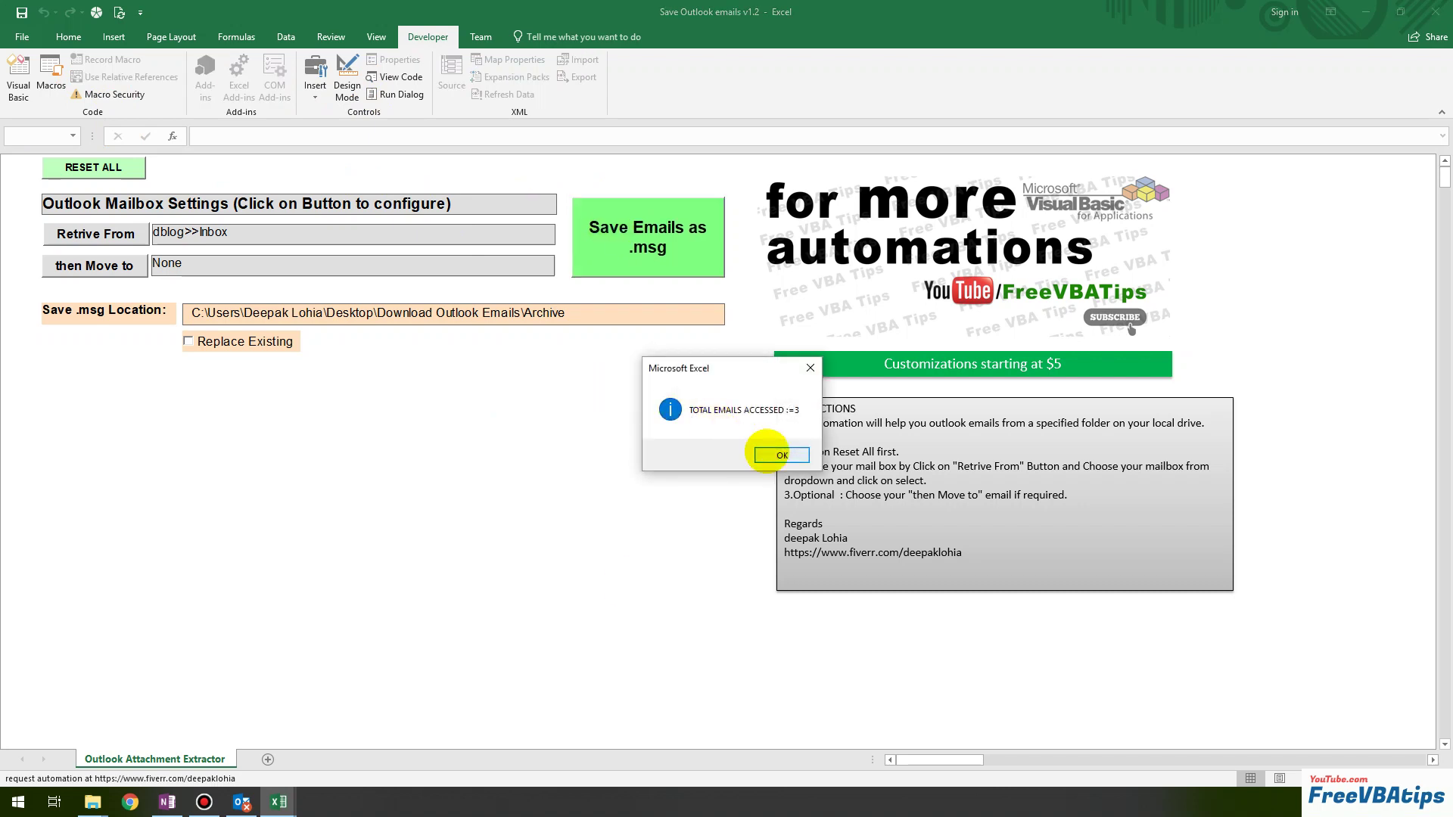
click(779, 454)
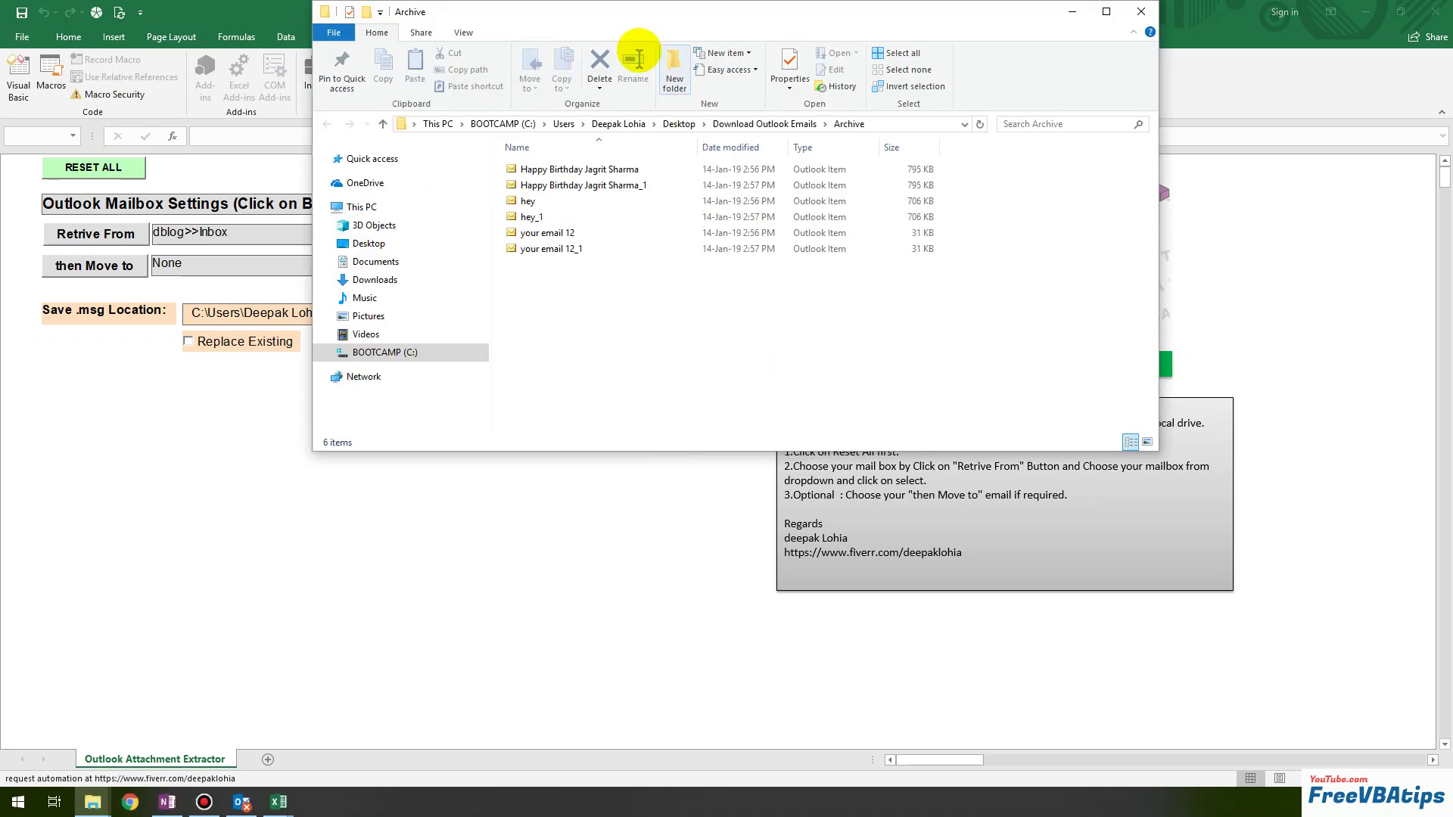
Delete all six saved email files from the Archive folder and return to the Excel tool.
drag(665, 23, 591, 416)
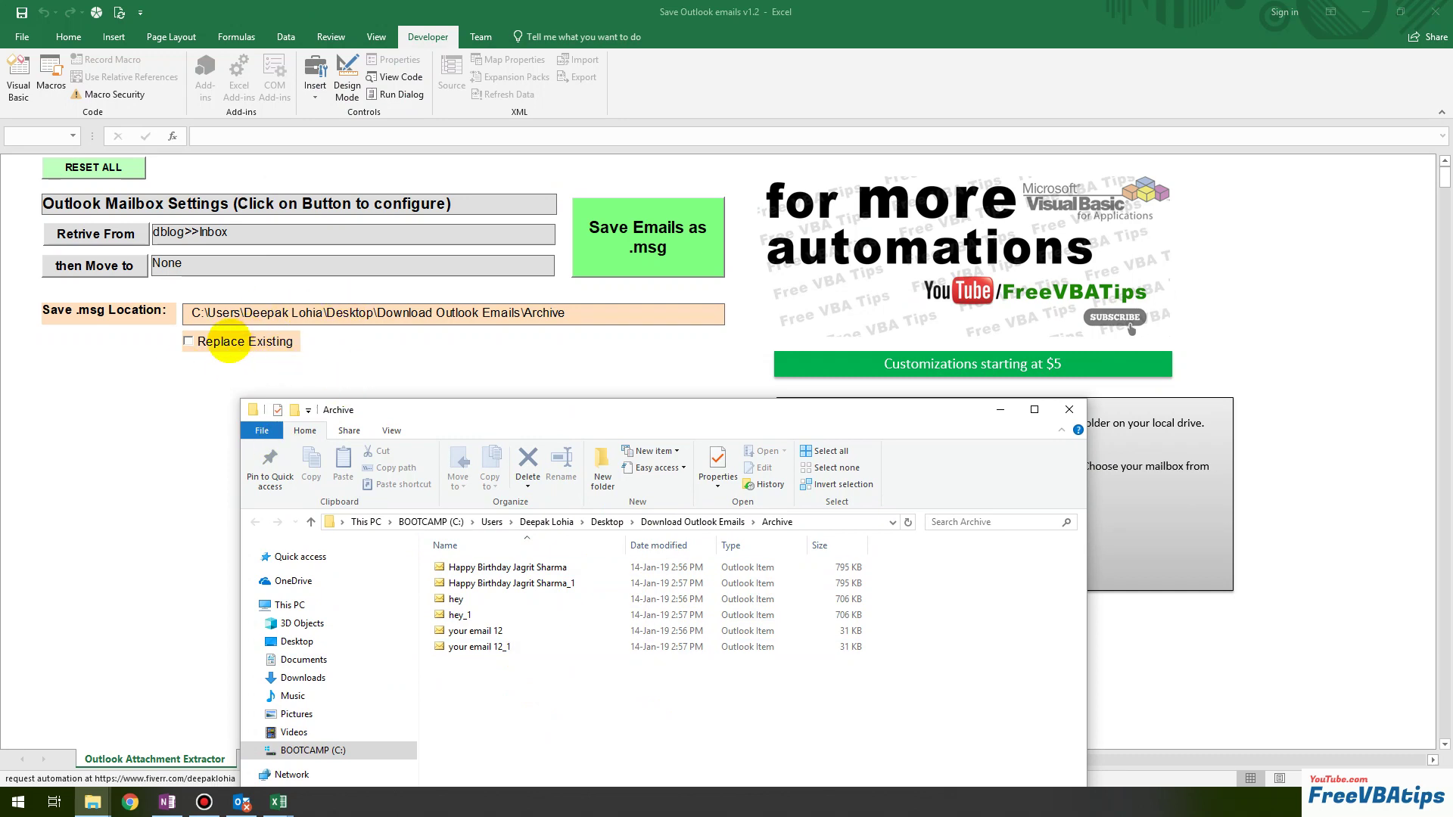
drag(628, 691, 454, 558)
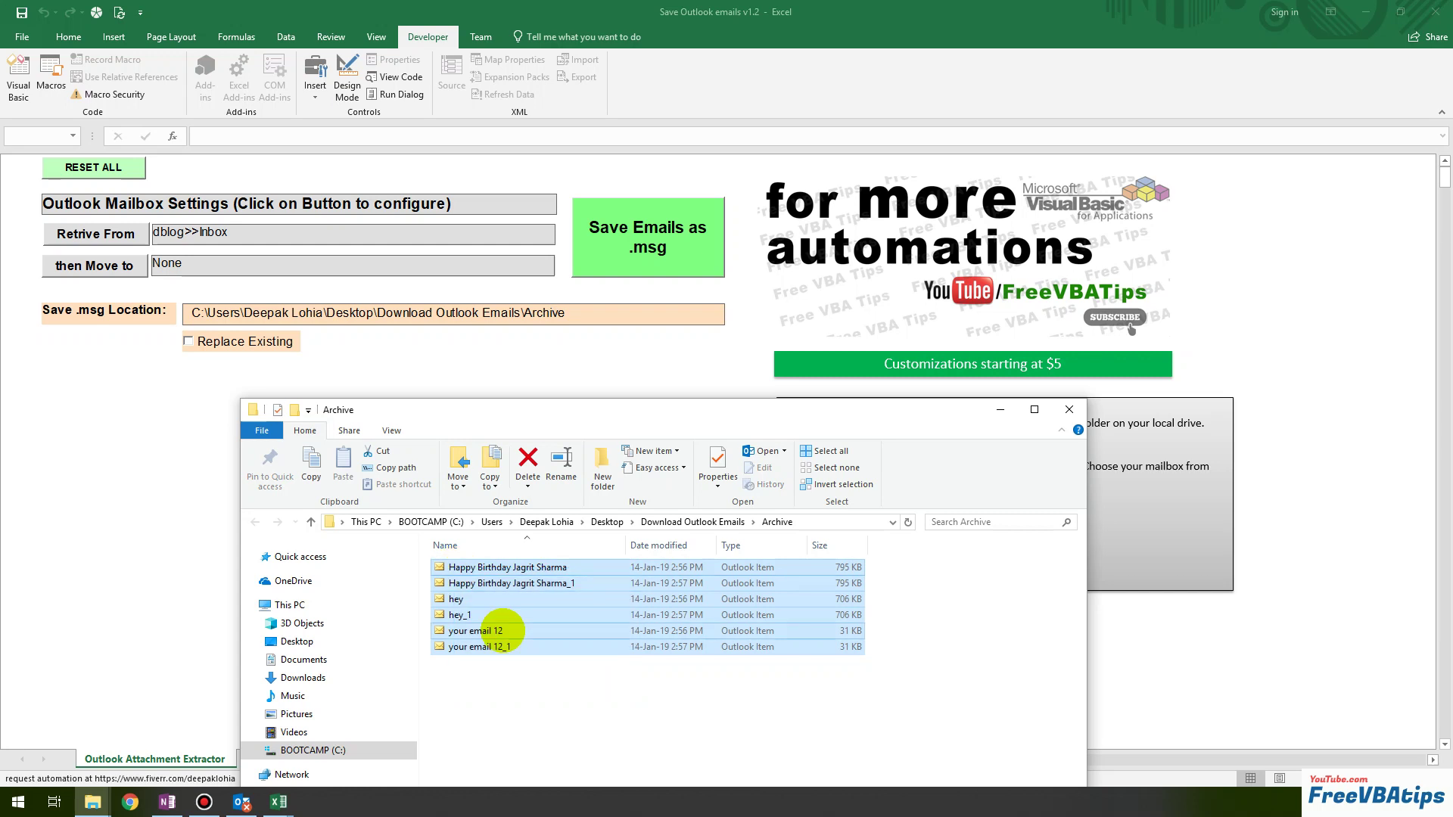
key(Delete)
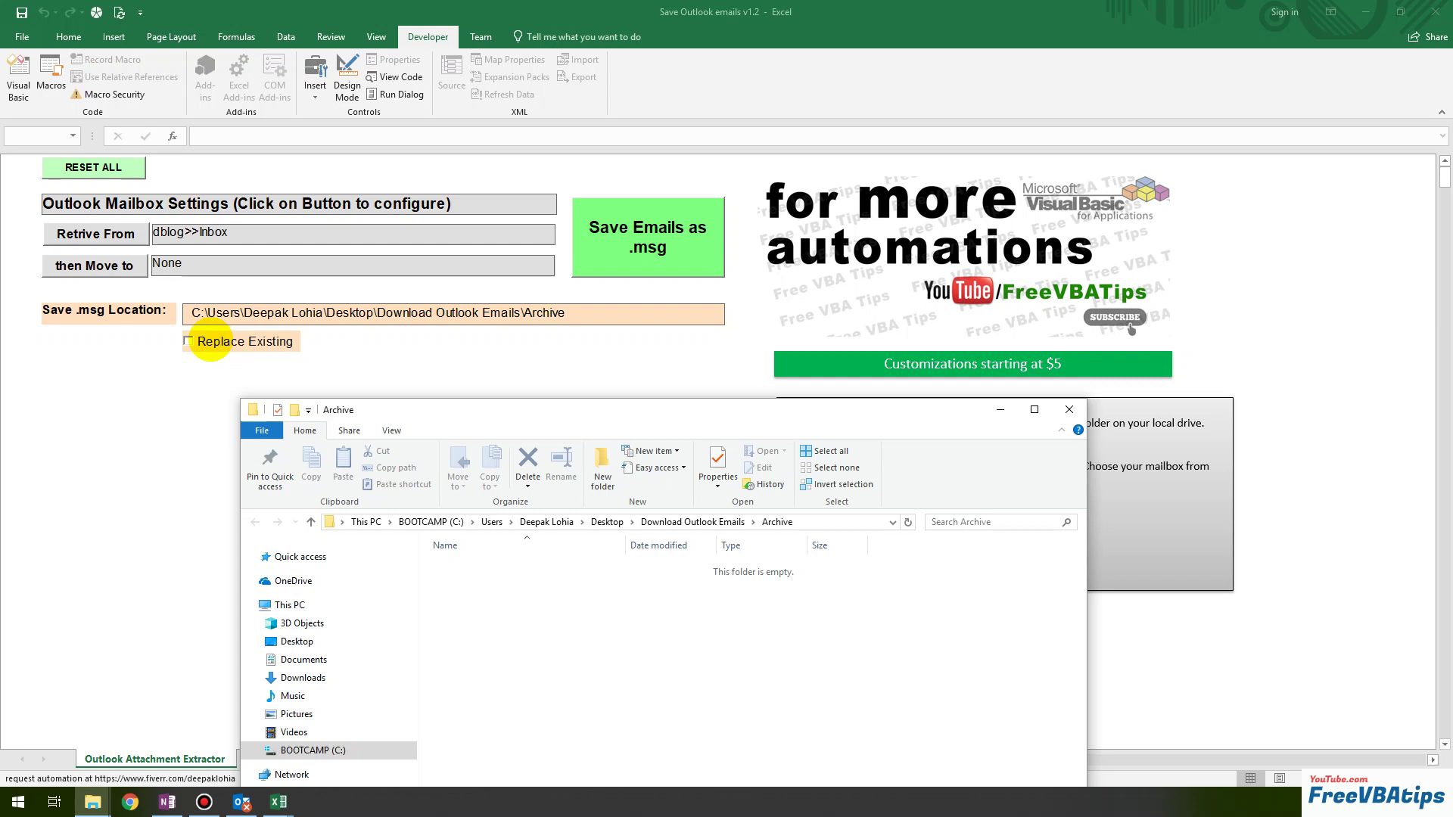
click(110, 402)
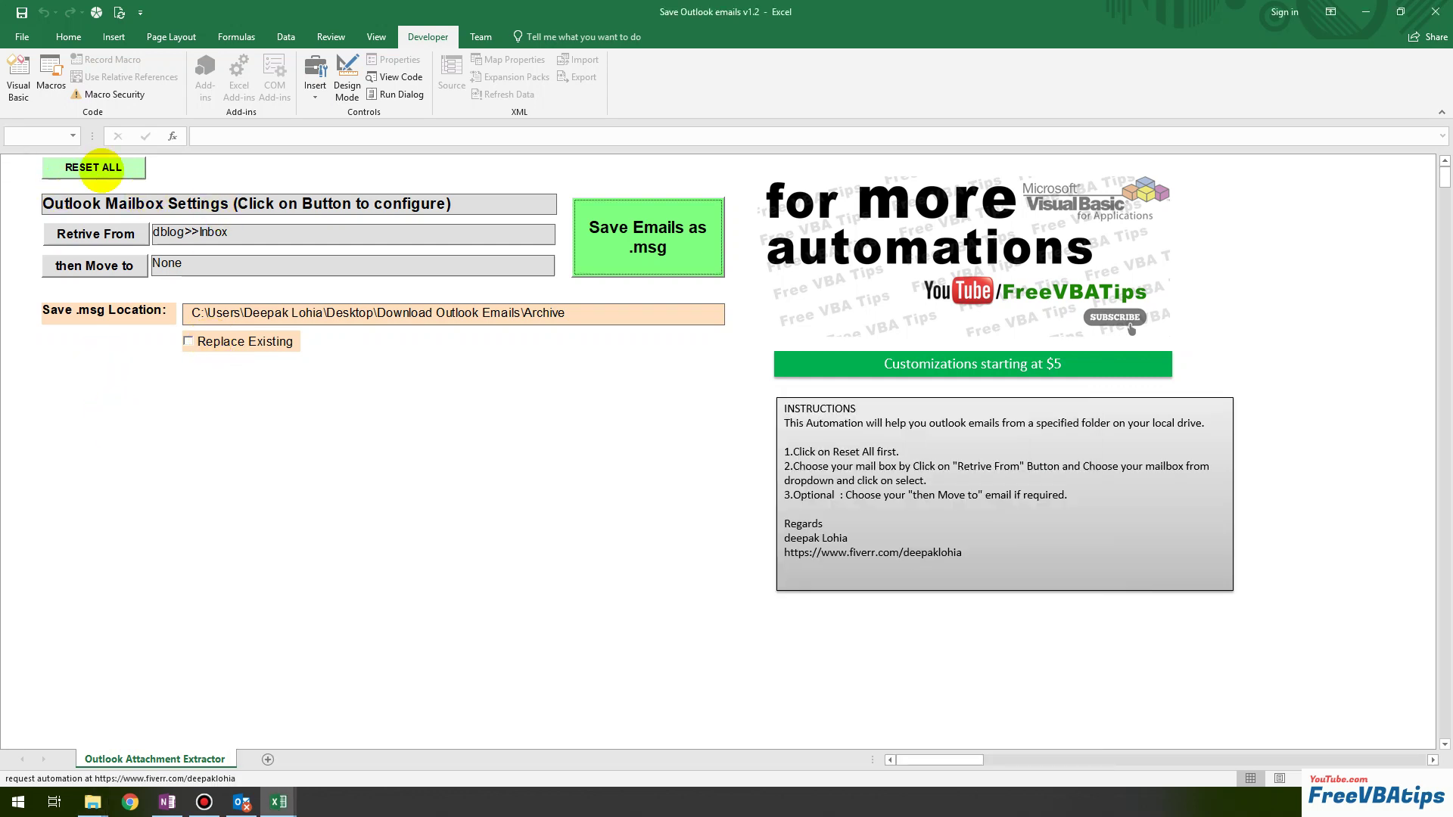
Reset the tool and set Retrieve From to the dblog mailbox's Inbox folder.
click(93, 167)
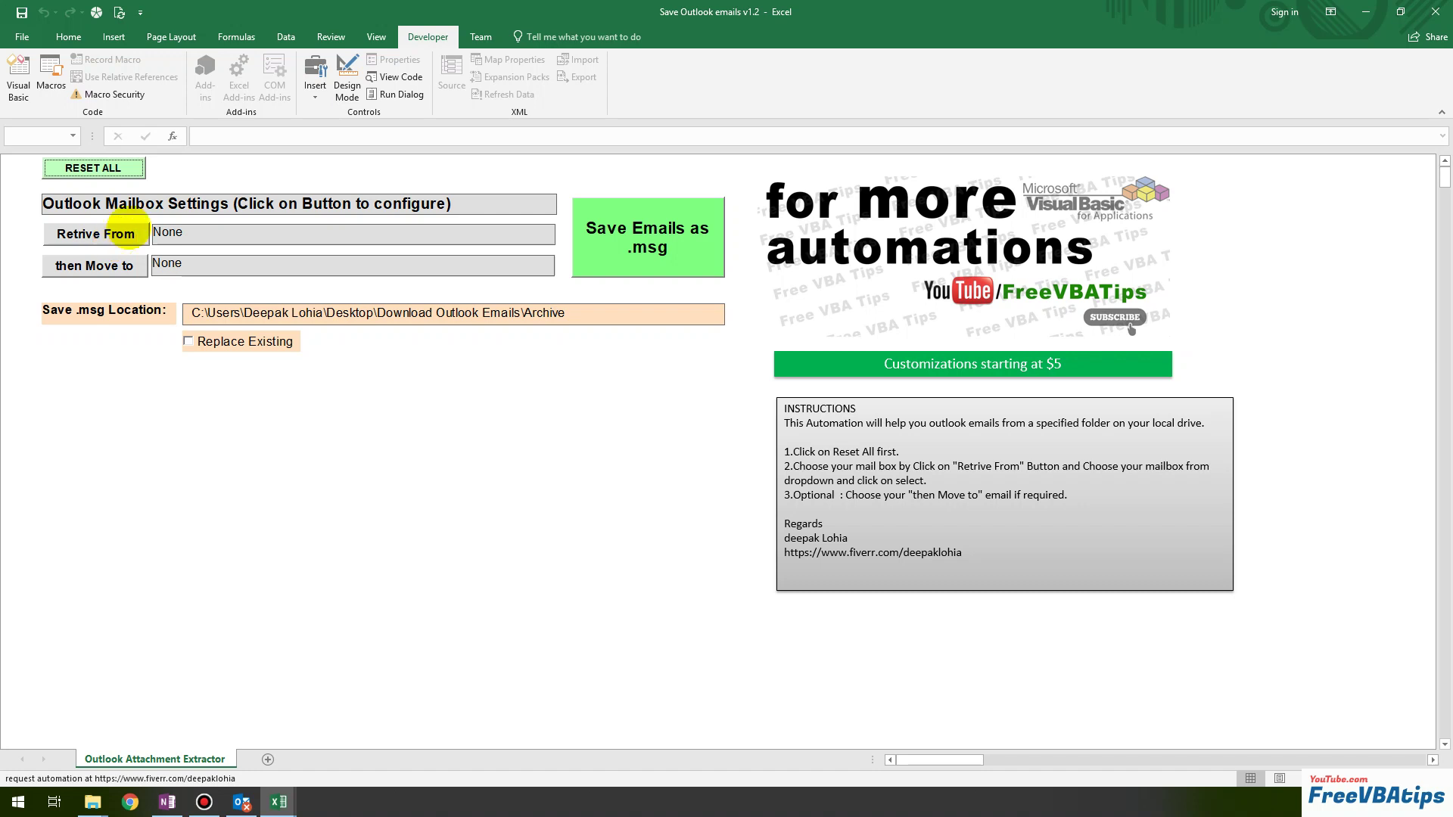
click(123, 233)
click(257, 256)
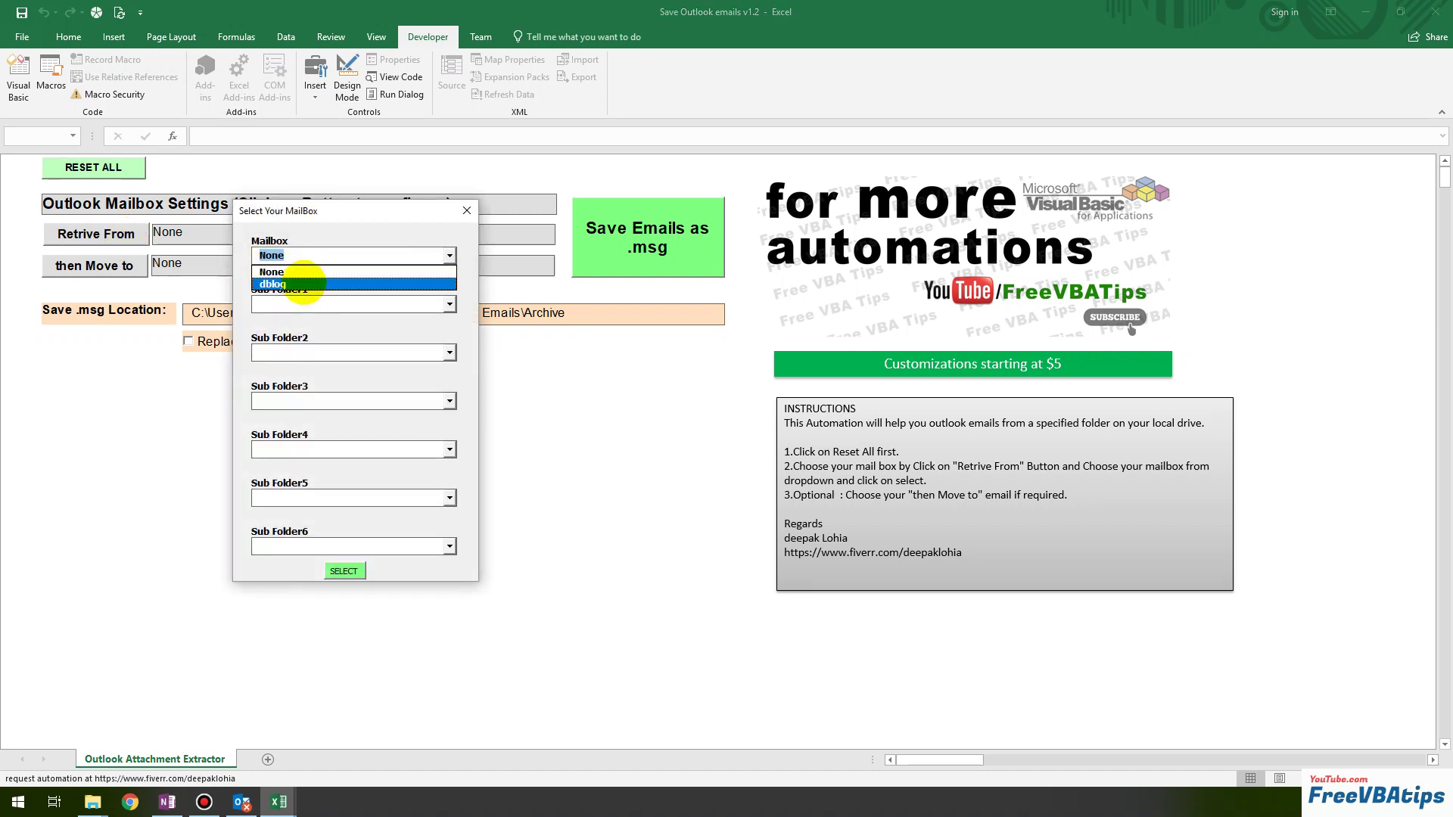
click(303, 284)
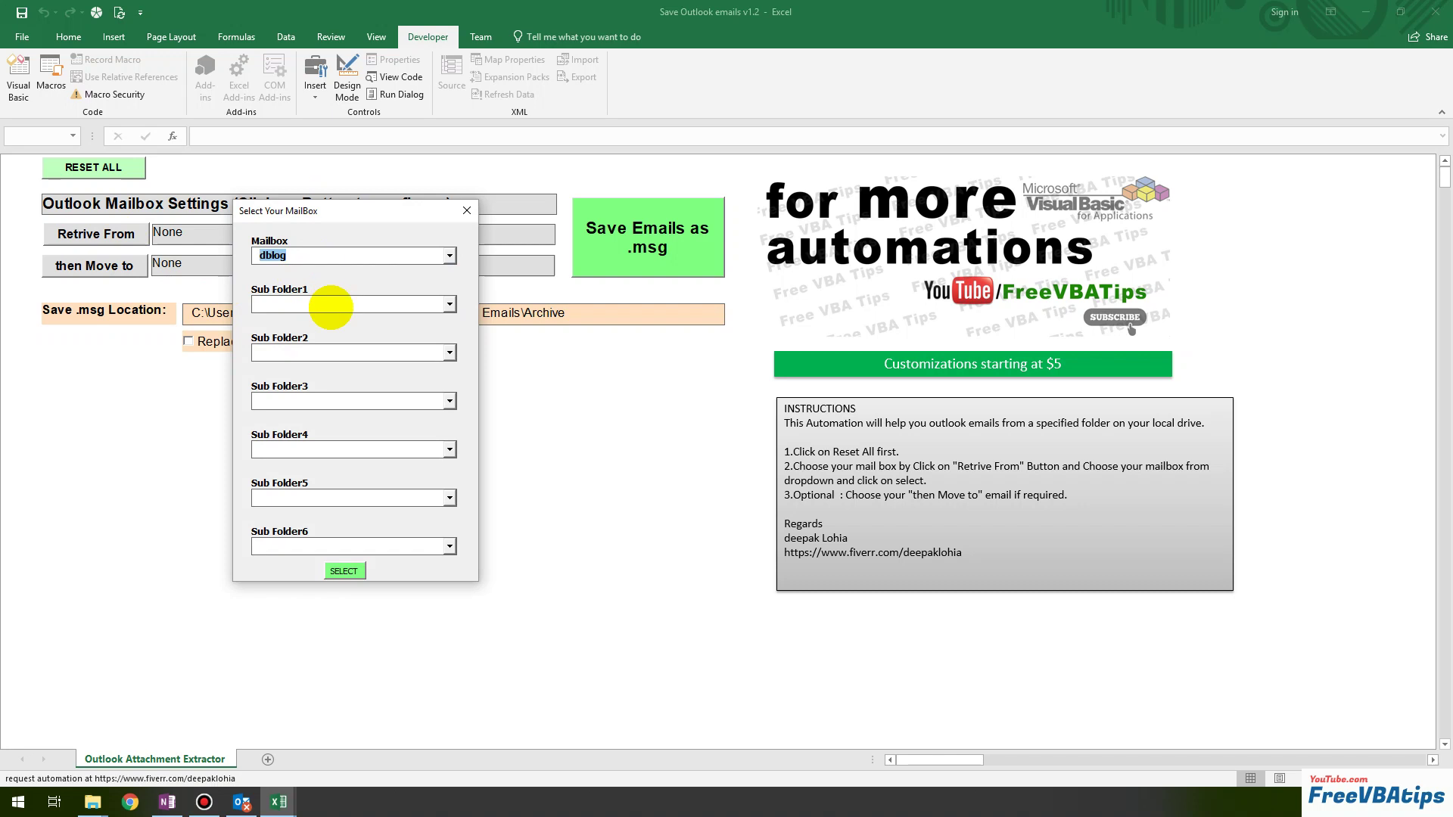
click(331, 305)
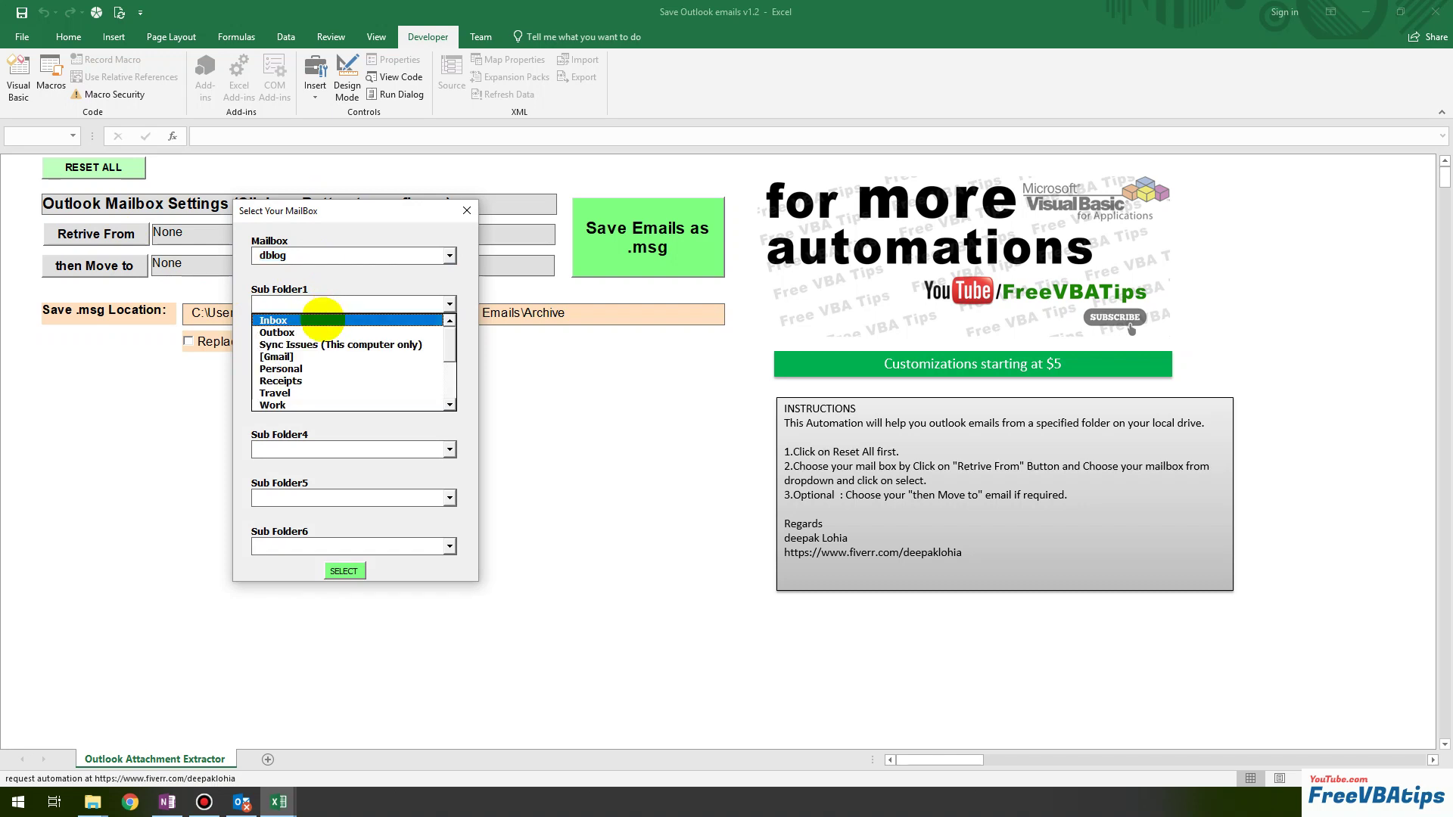
click(321, 320)
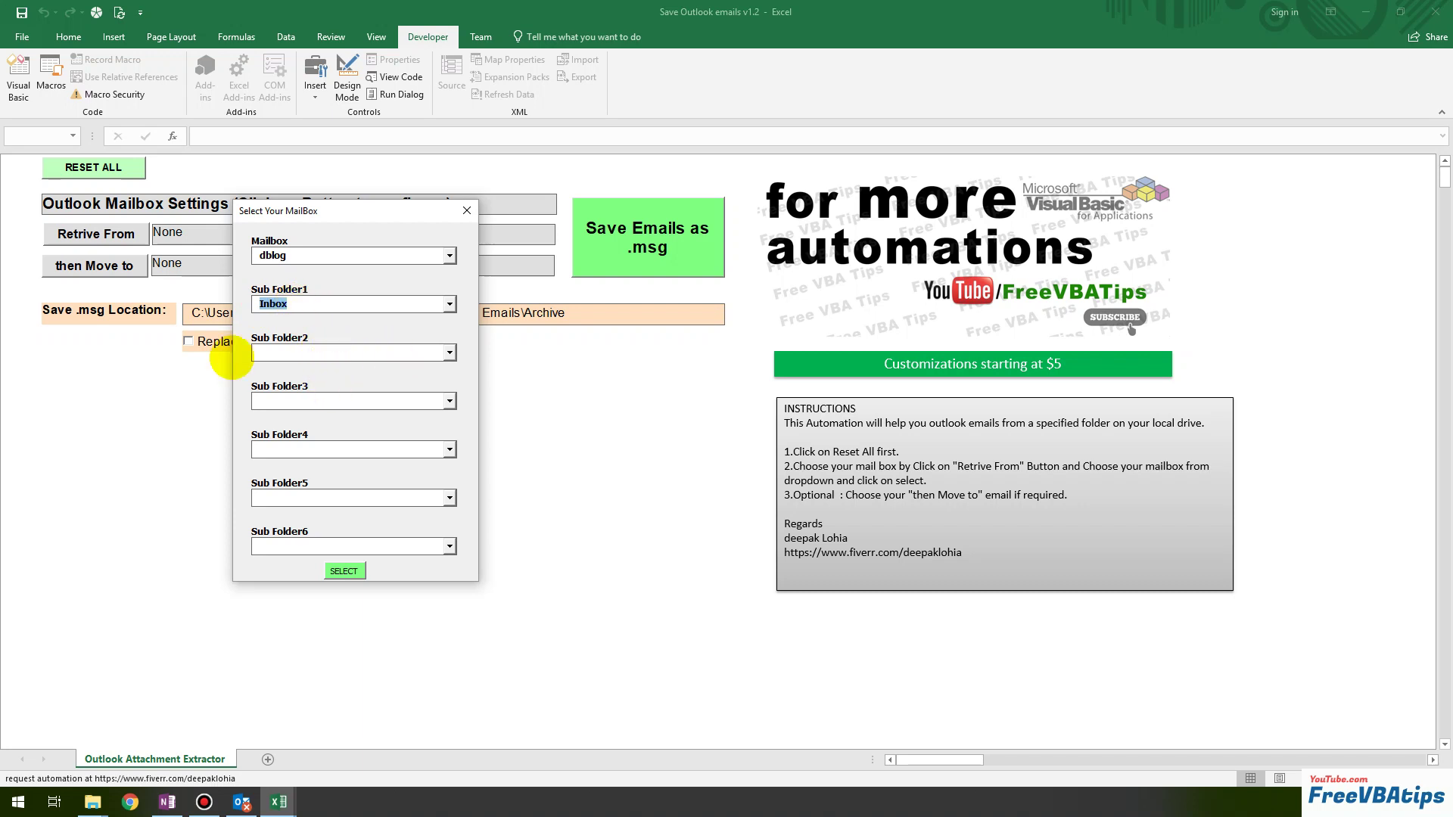
click(318, 350)
click(134, 355)
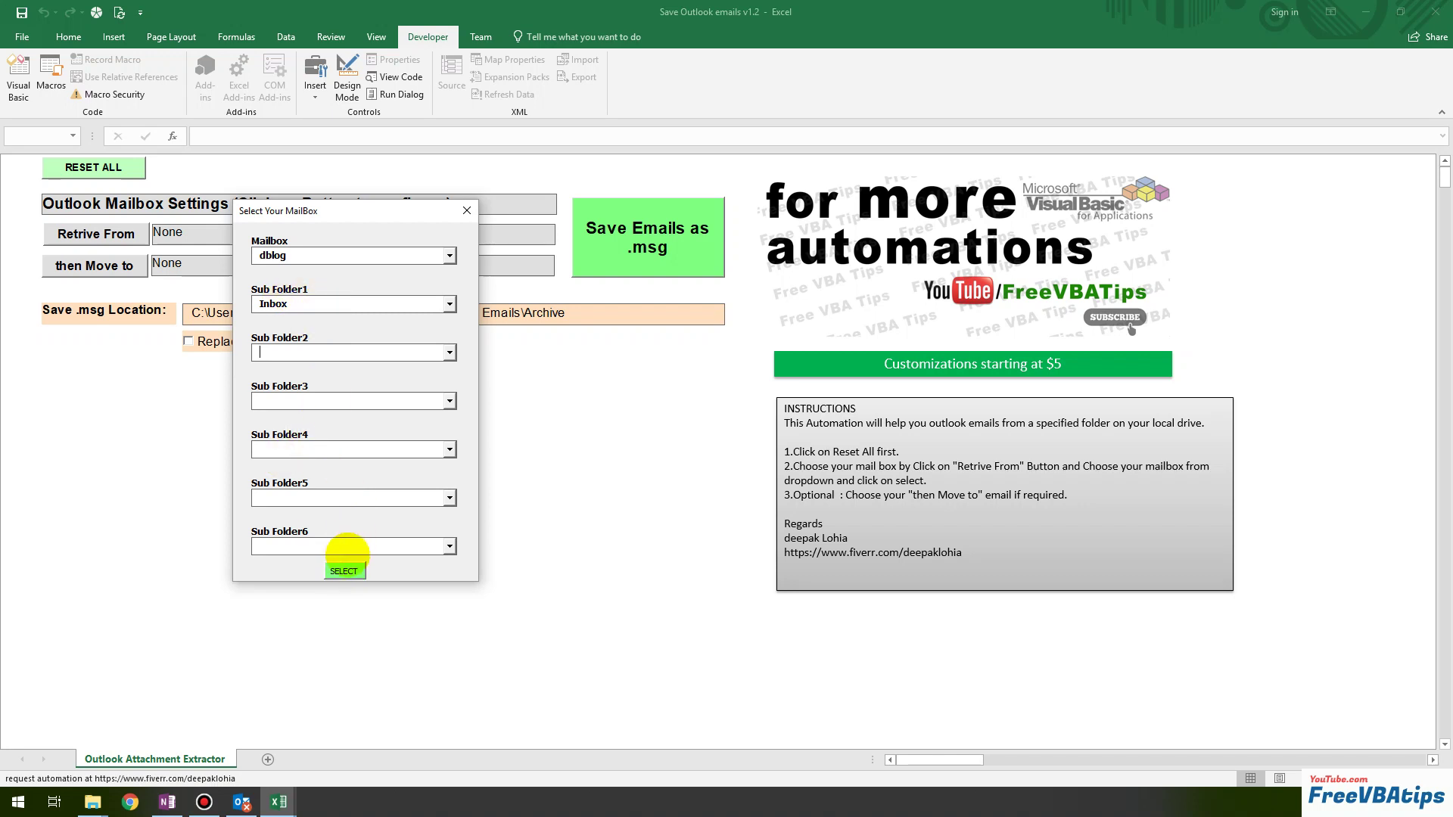
click(344, 571)
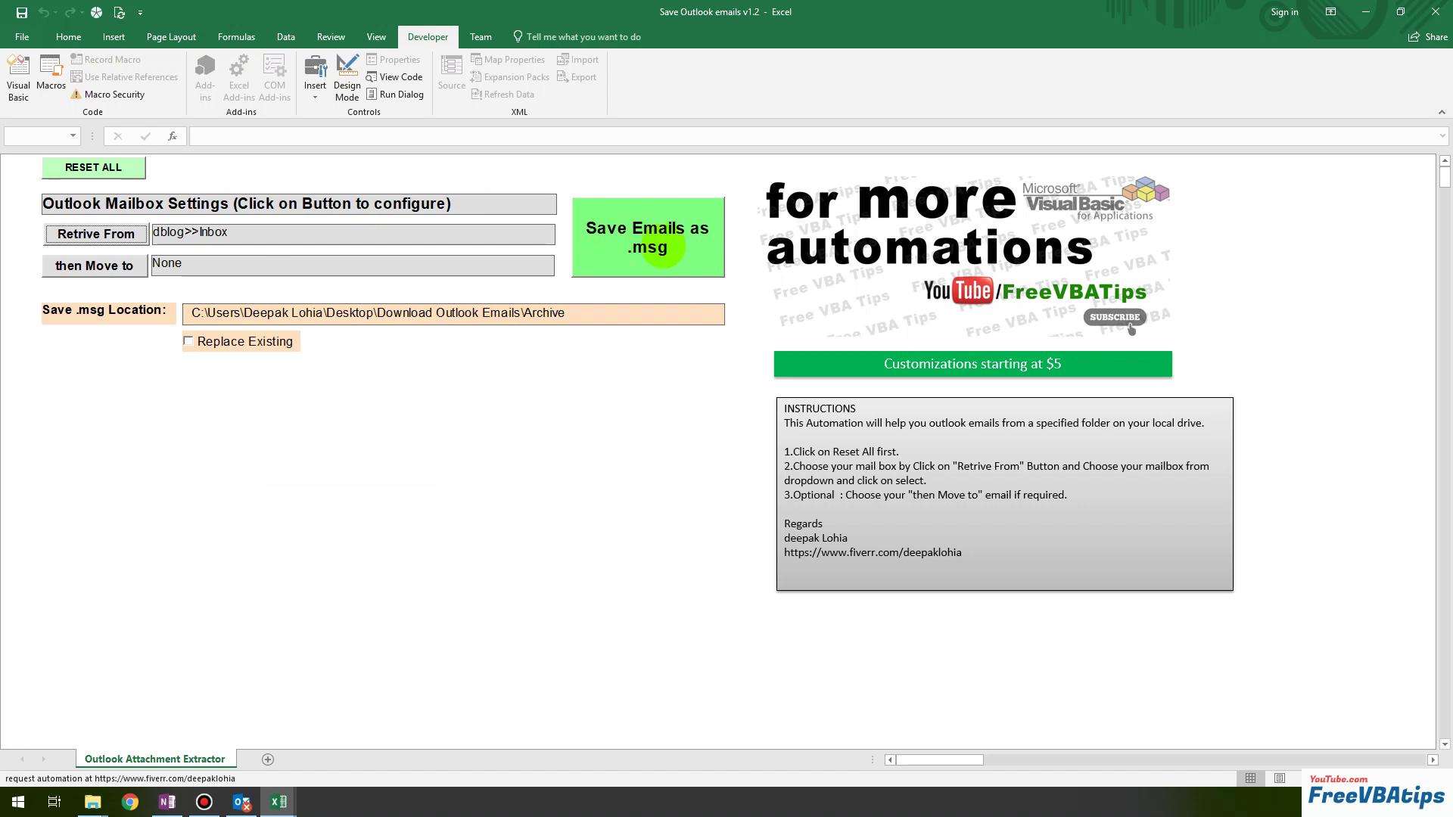
Save the three Inbox emails as .msg files and view them in the Archive folder.
click(664, 247)
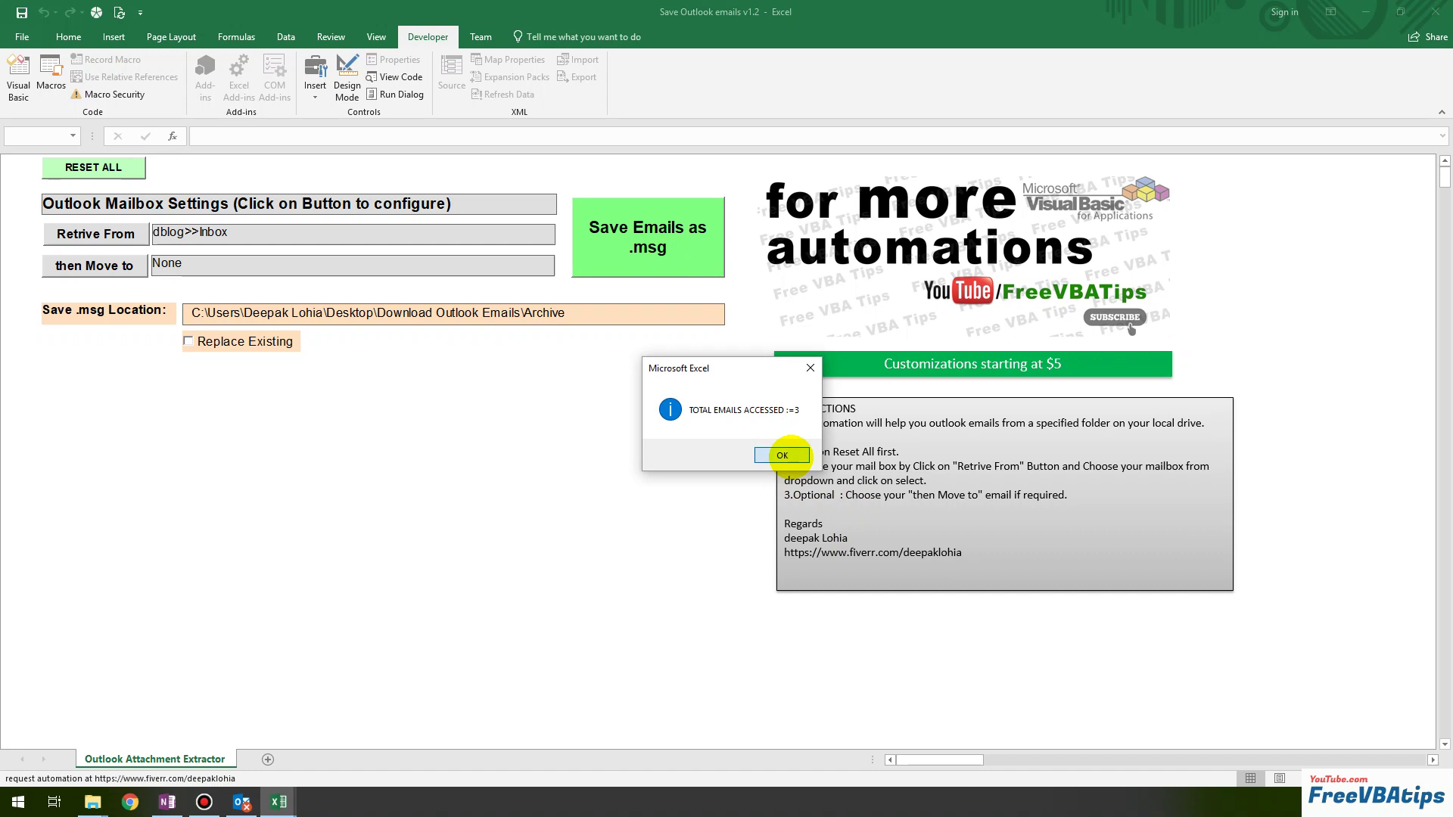
click(781, 455)
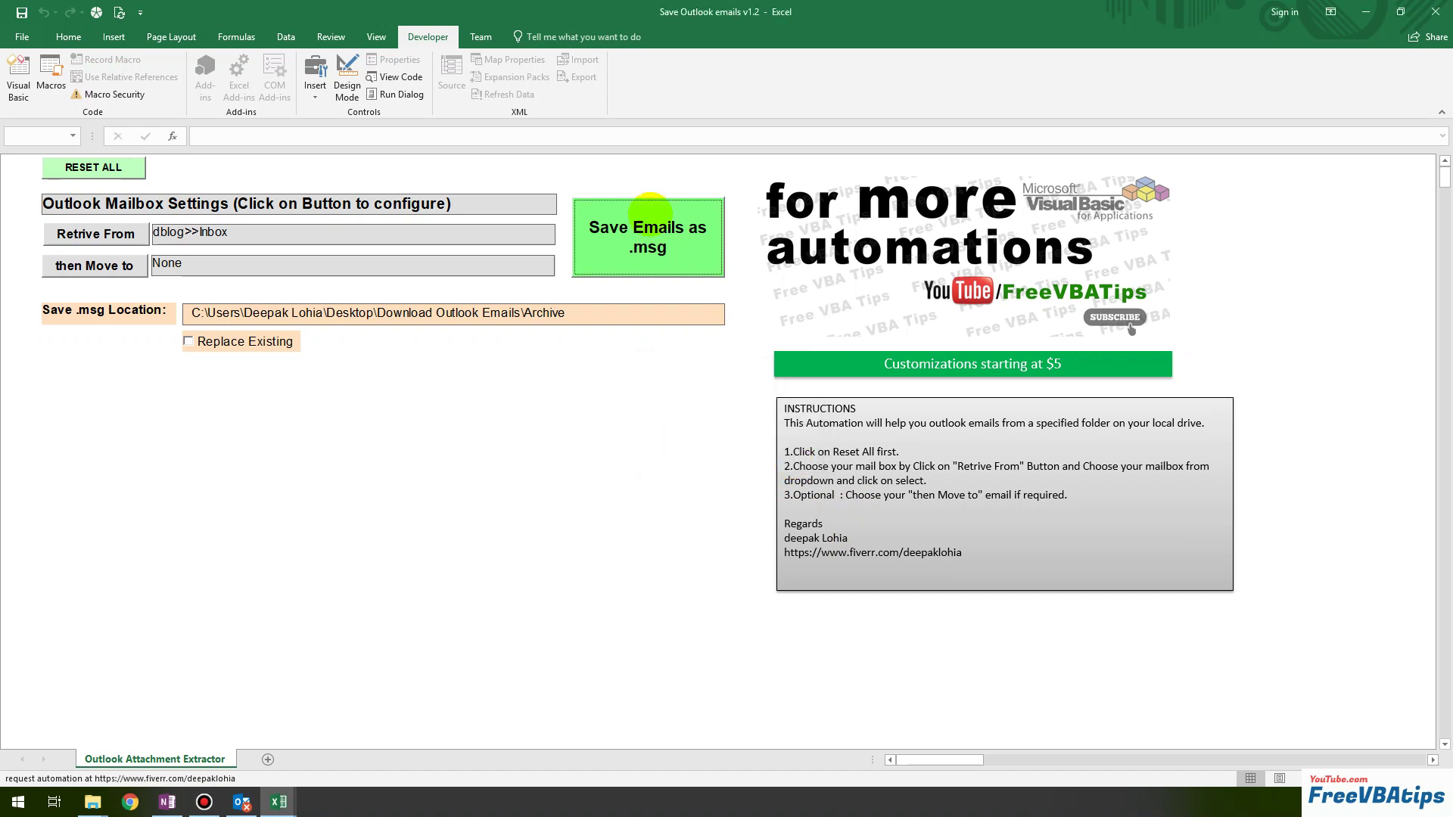
click(651, 208)
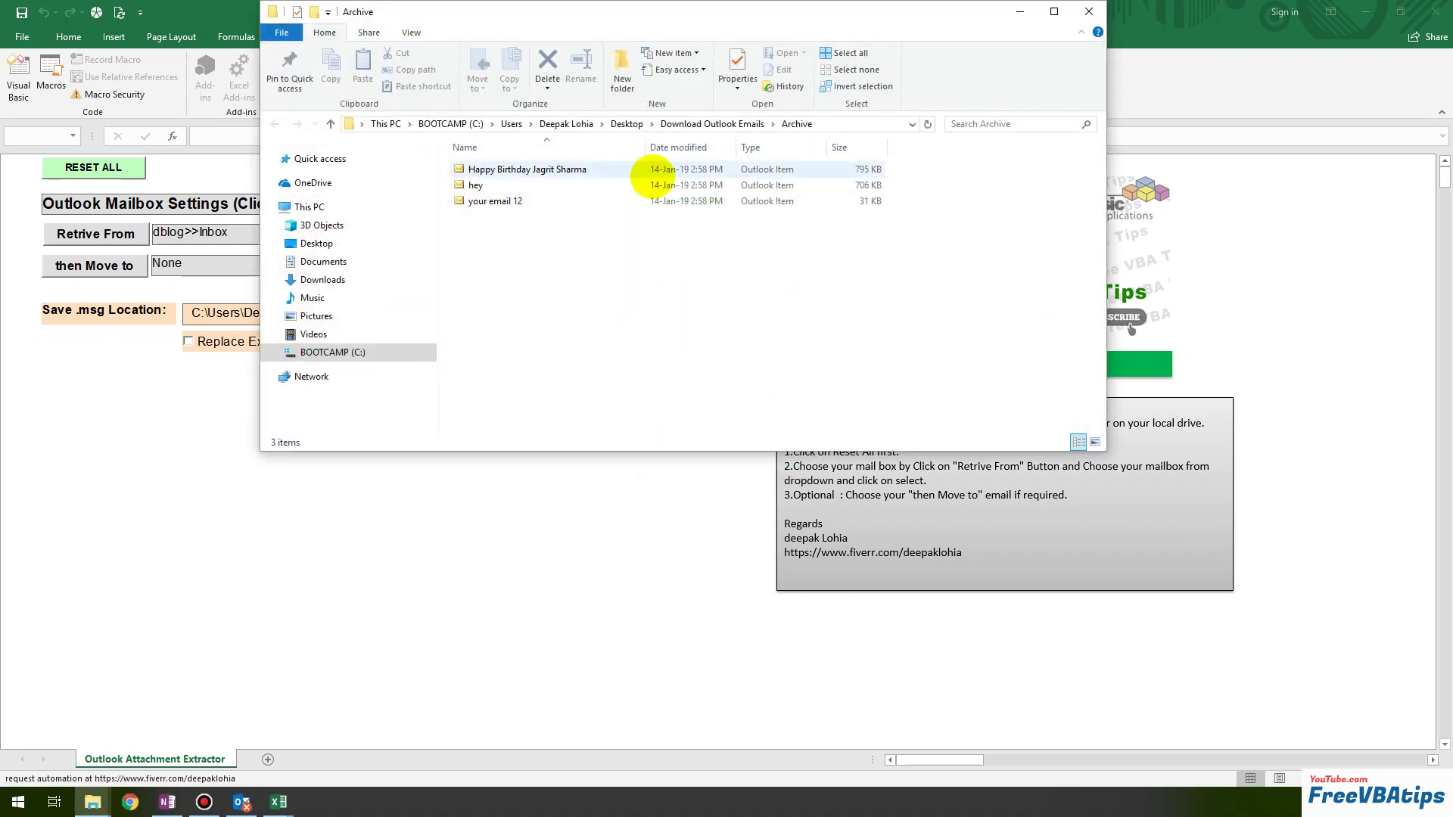
Move the Archive folder window down and left to compare its three saved items.
drag(672, 13, 593, 373)
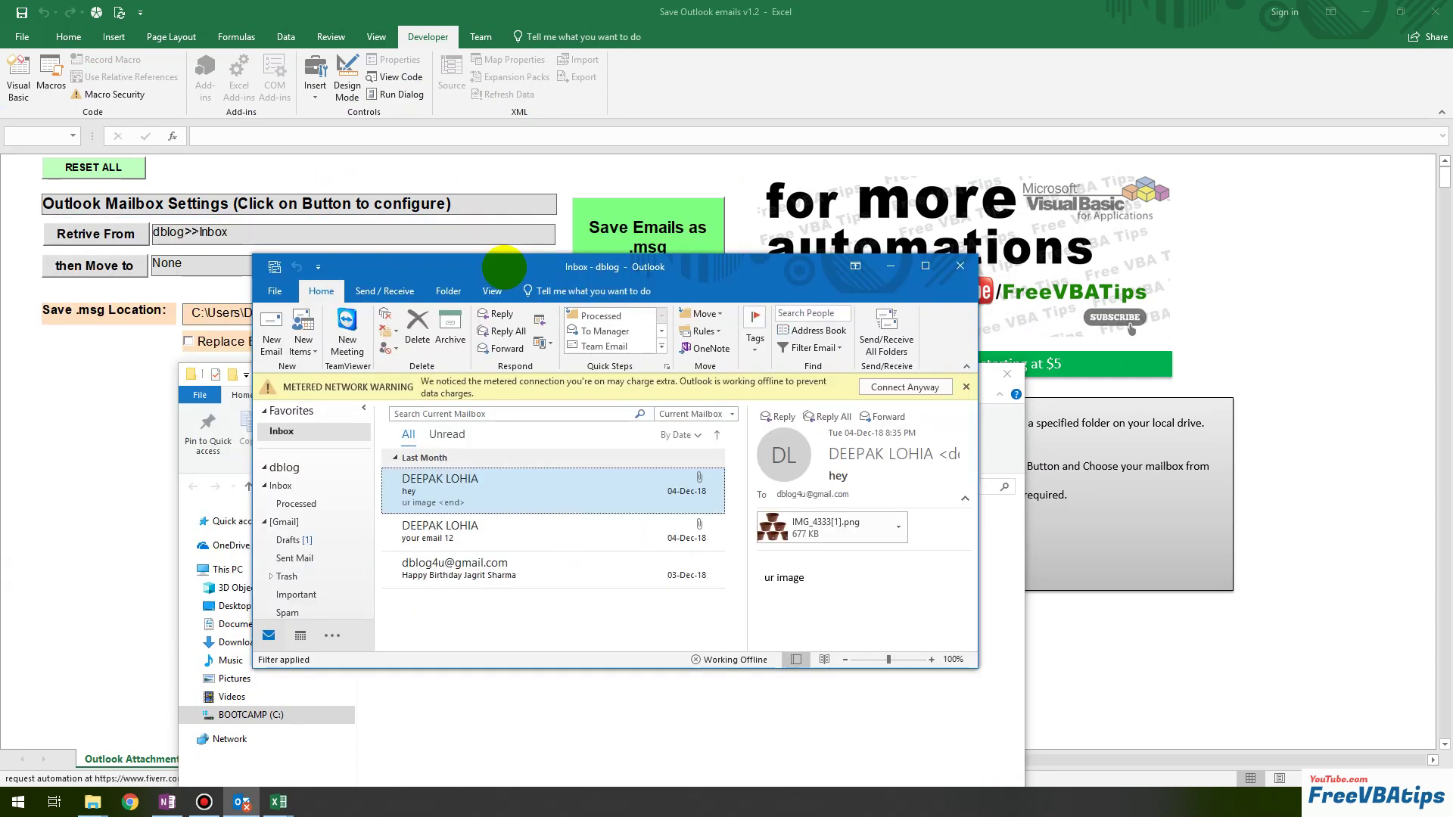
Minimize Outlook, delete the three saved emails from Archive, and return to the Excel tool.
double_click(509, 273)
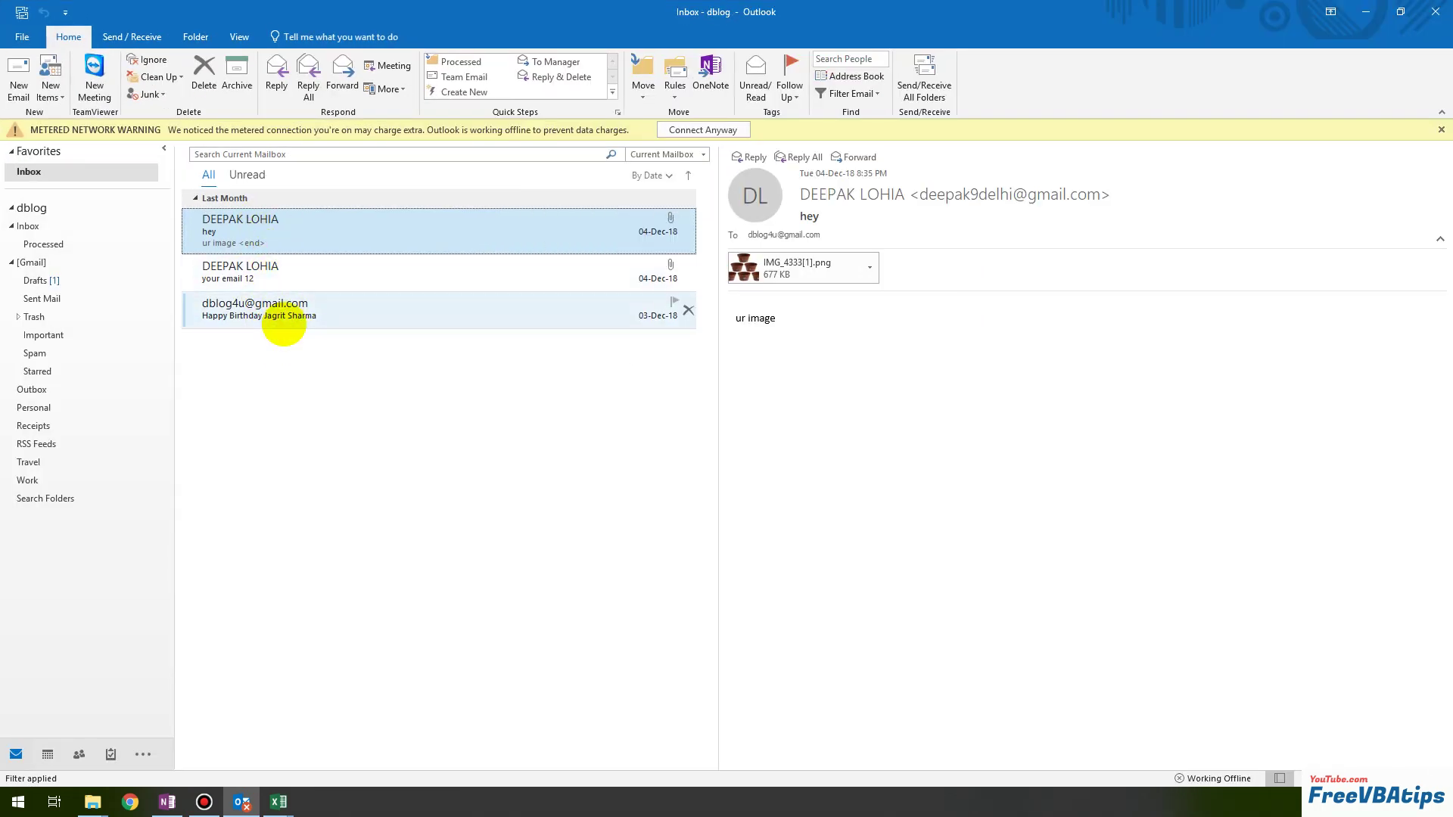
double_click(924, 9)
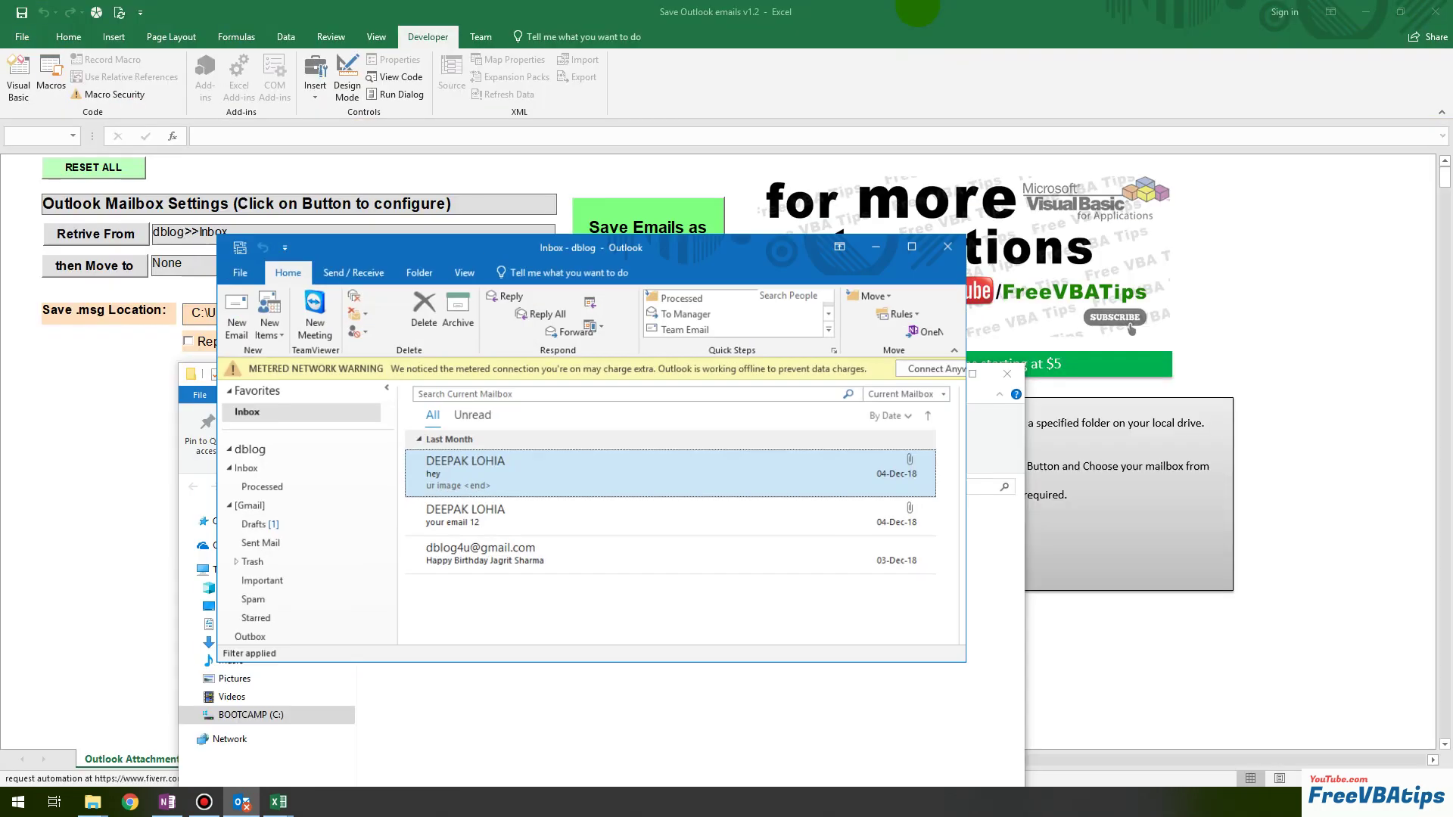
click(883, 227)
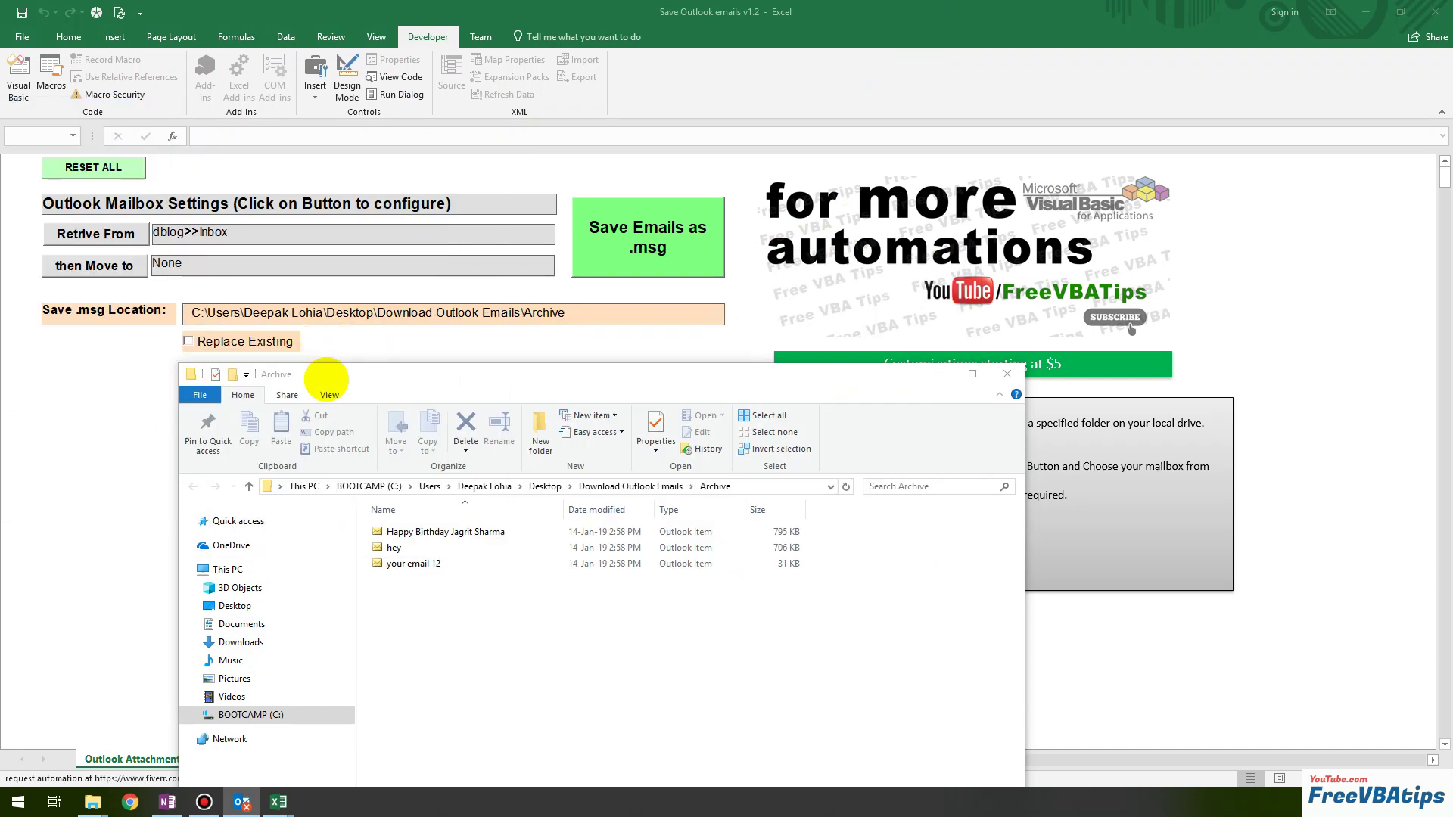
drag(421, 648, 636, 523)
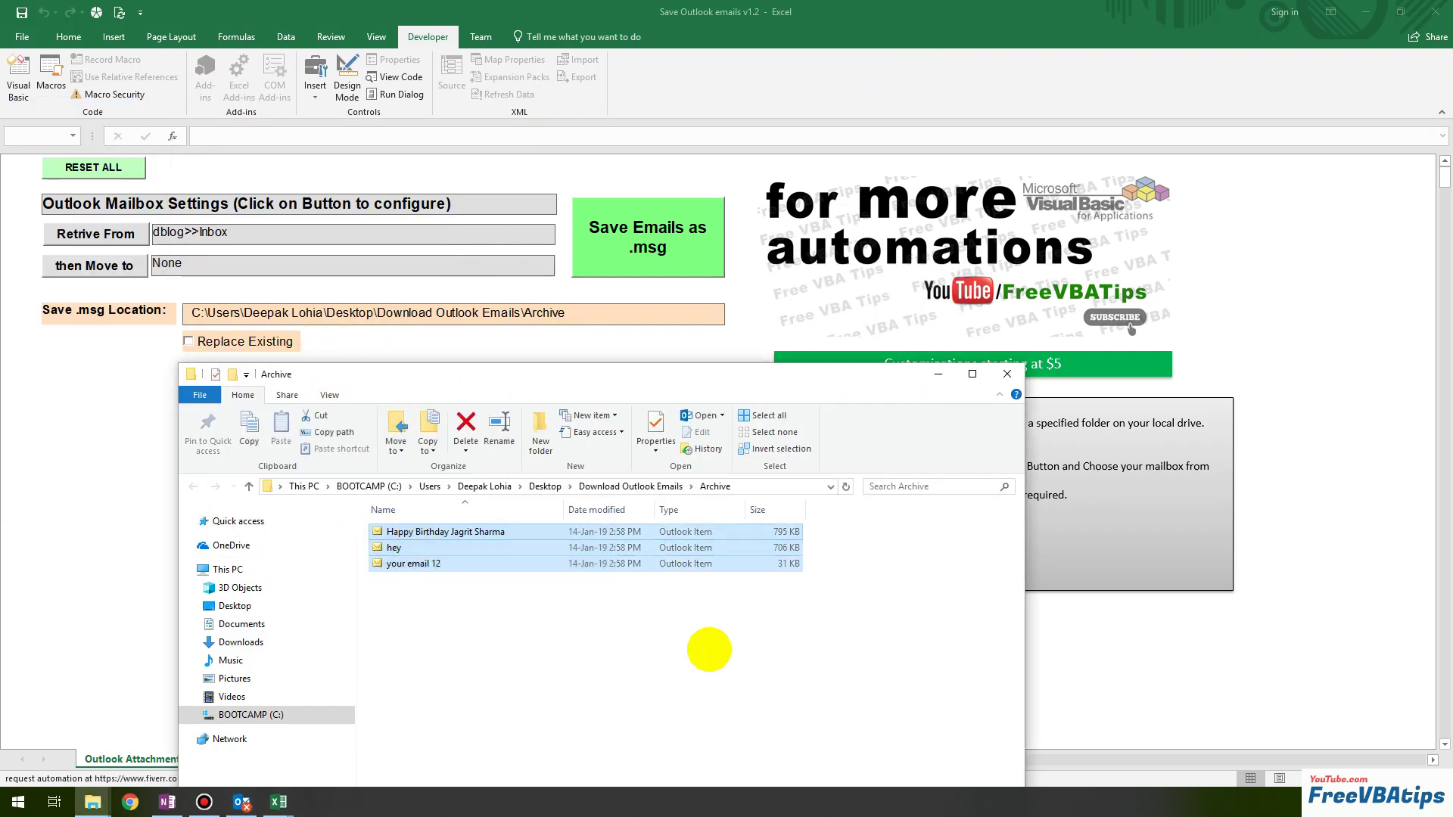
key(Delete)
click(134, 486)
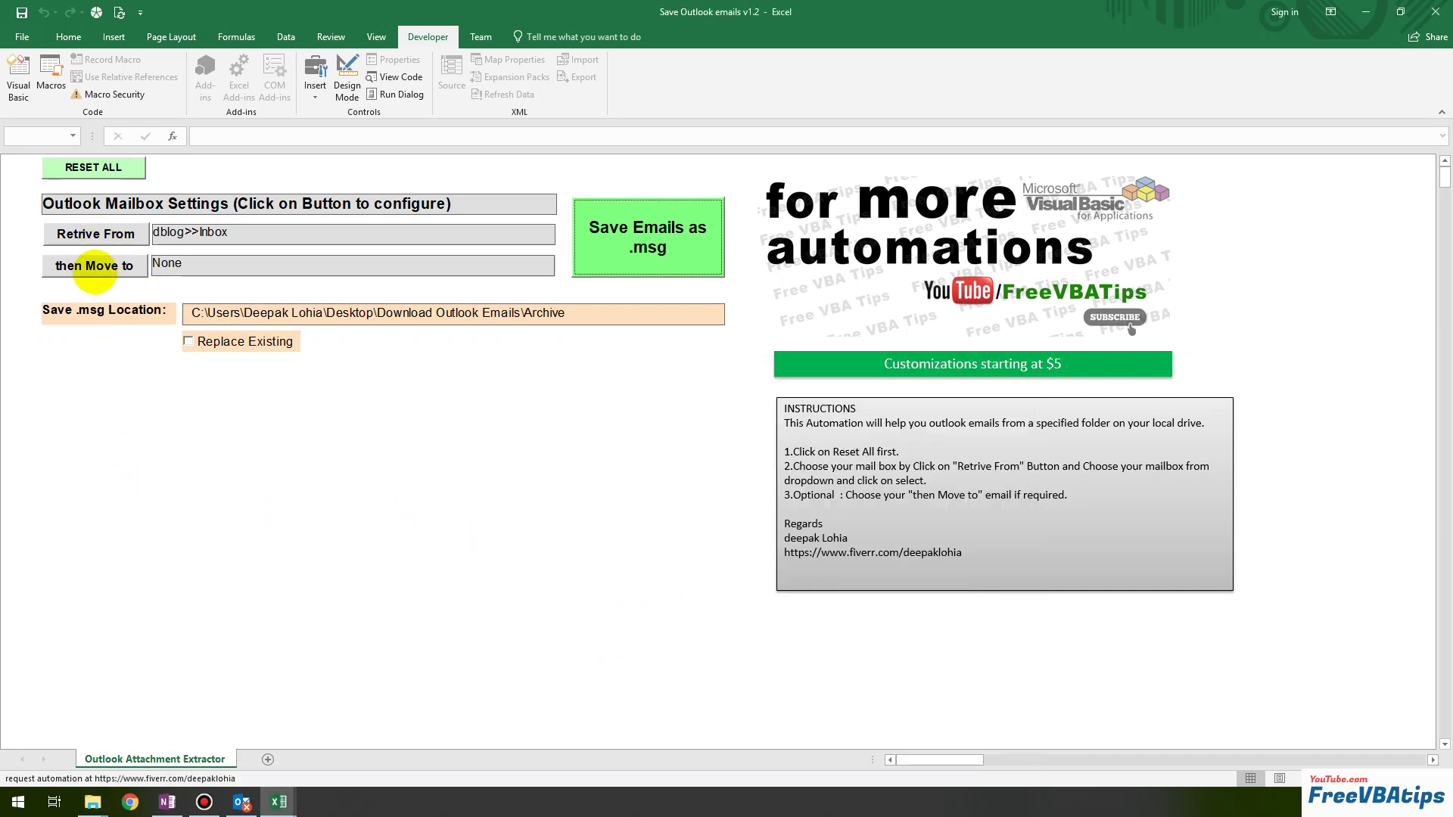
Choose dblog, Inbox and Processed as the move-to destination and confirm with SELECT.
click(94, 265)
click(336, 256)
click(263, 284)
click(310, 304)
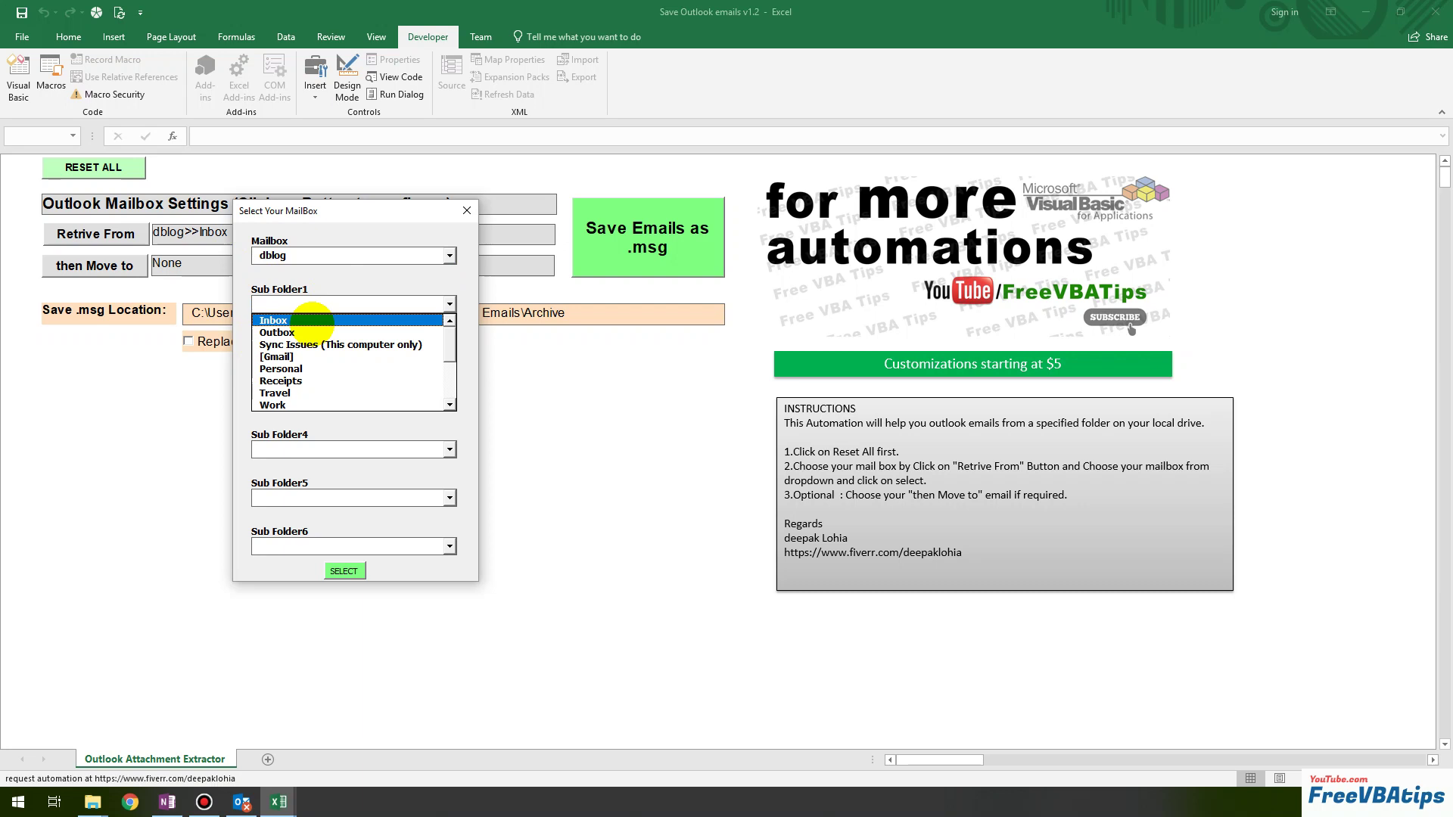
click(310, 320)
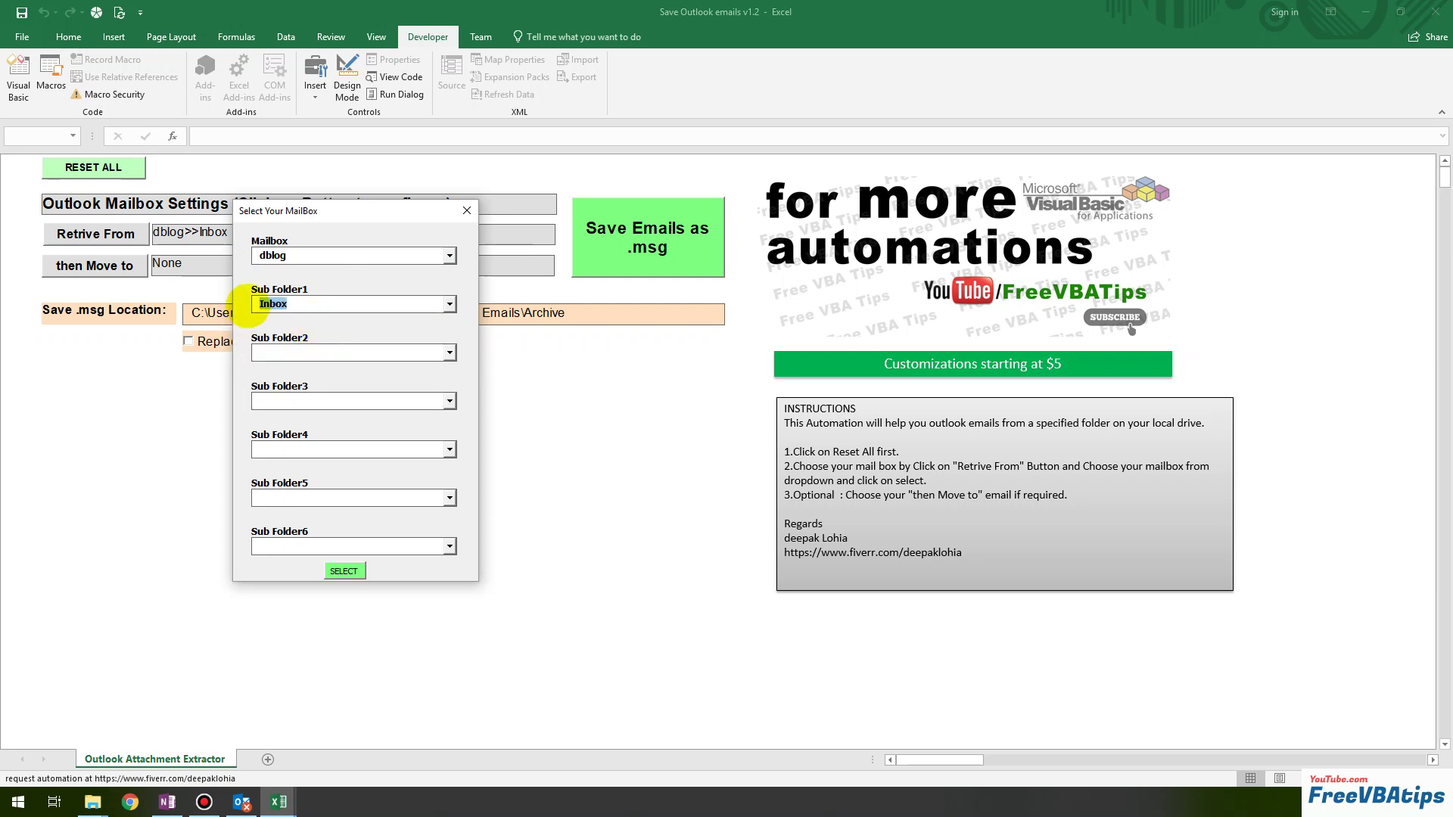
click(308, 352)
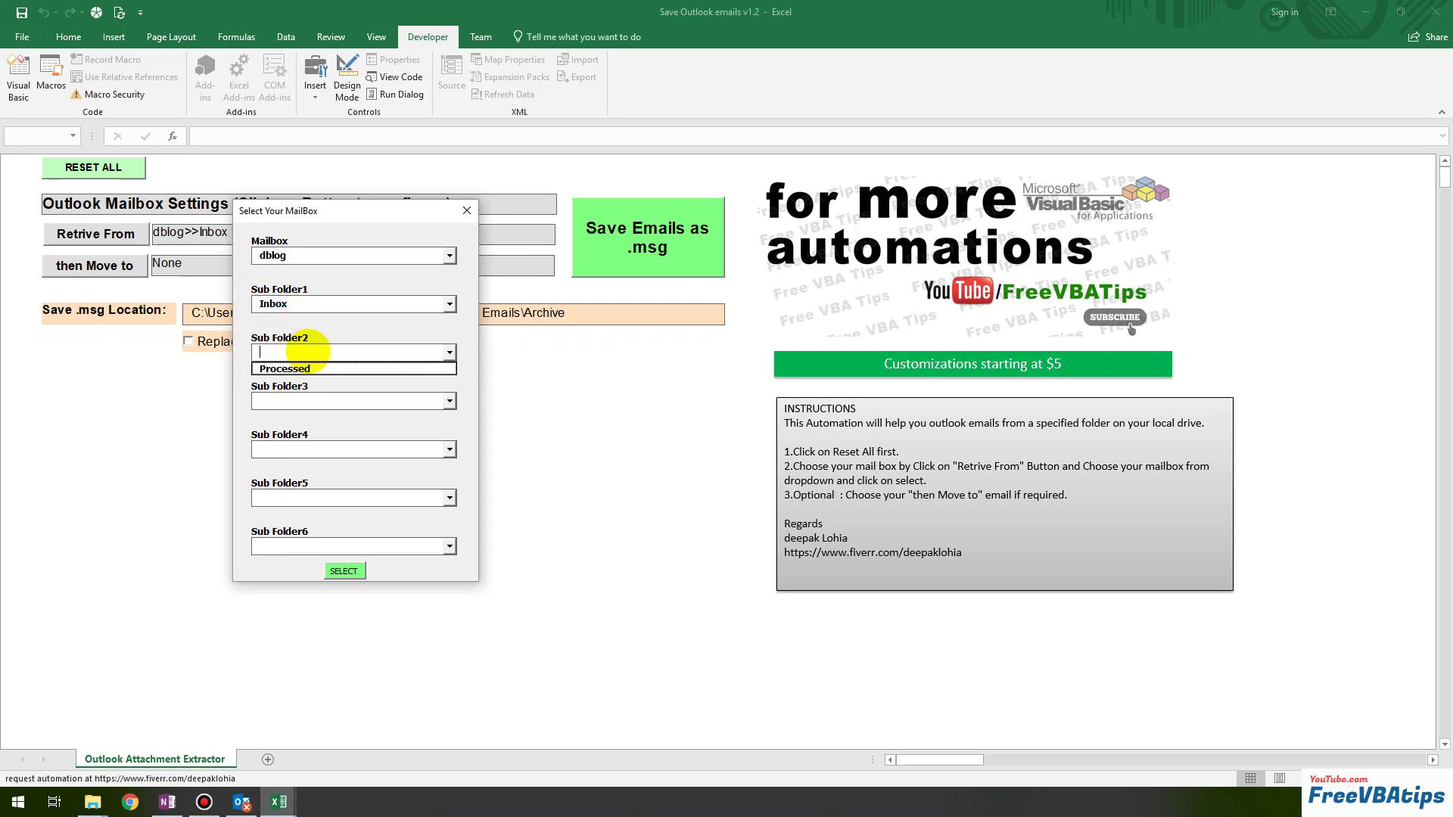
click(299, 368)
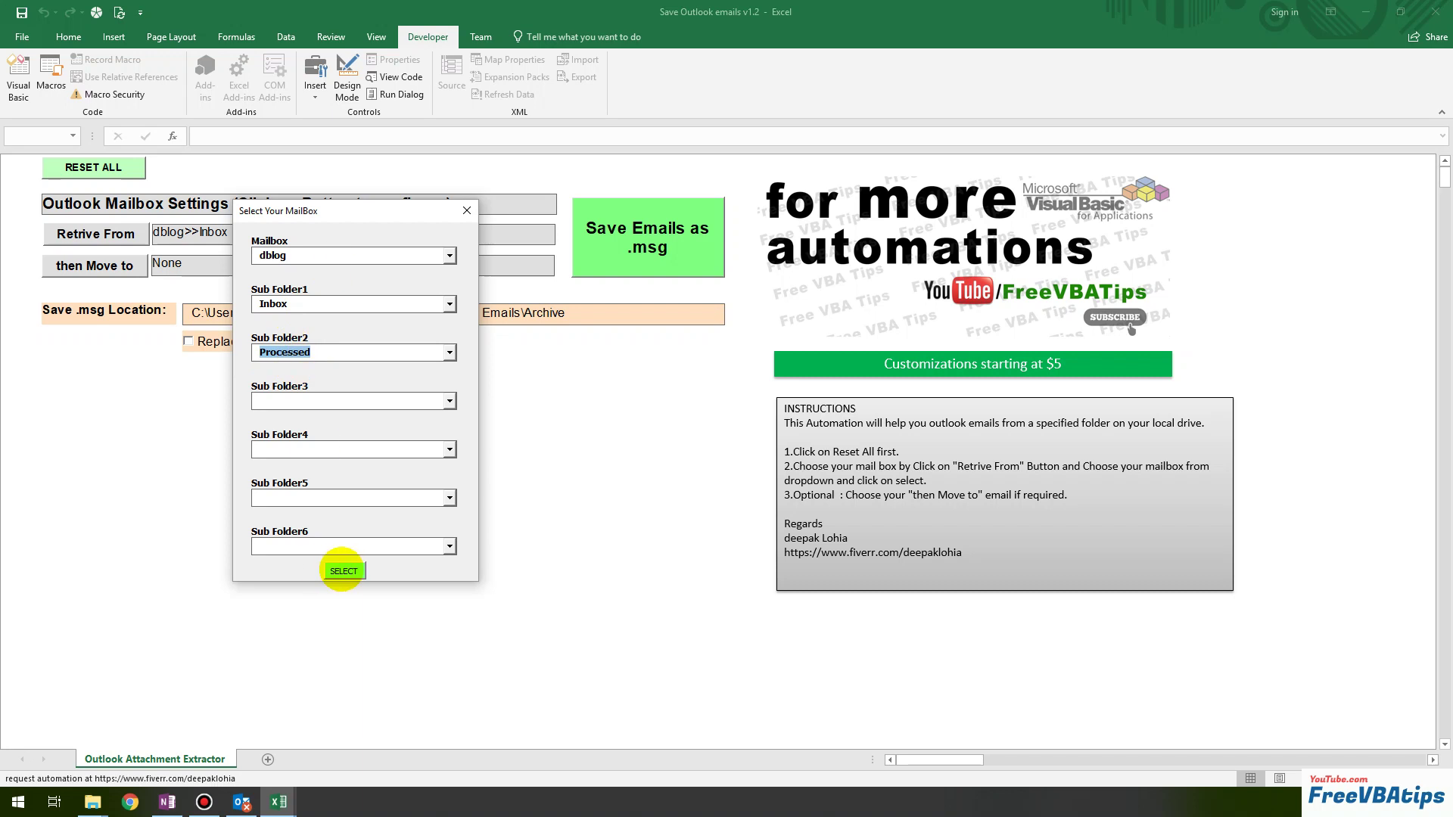
click(345, 571)
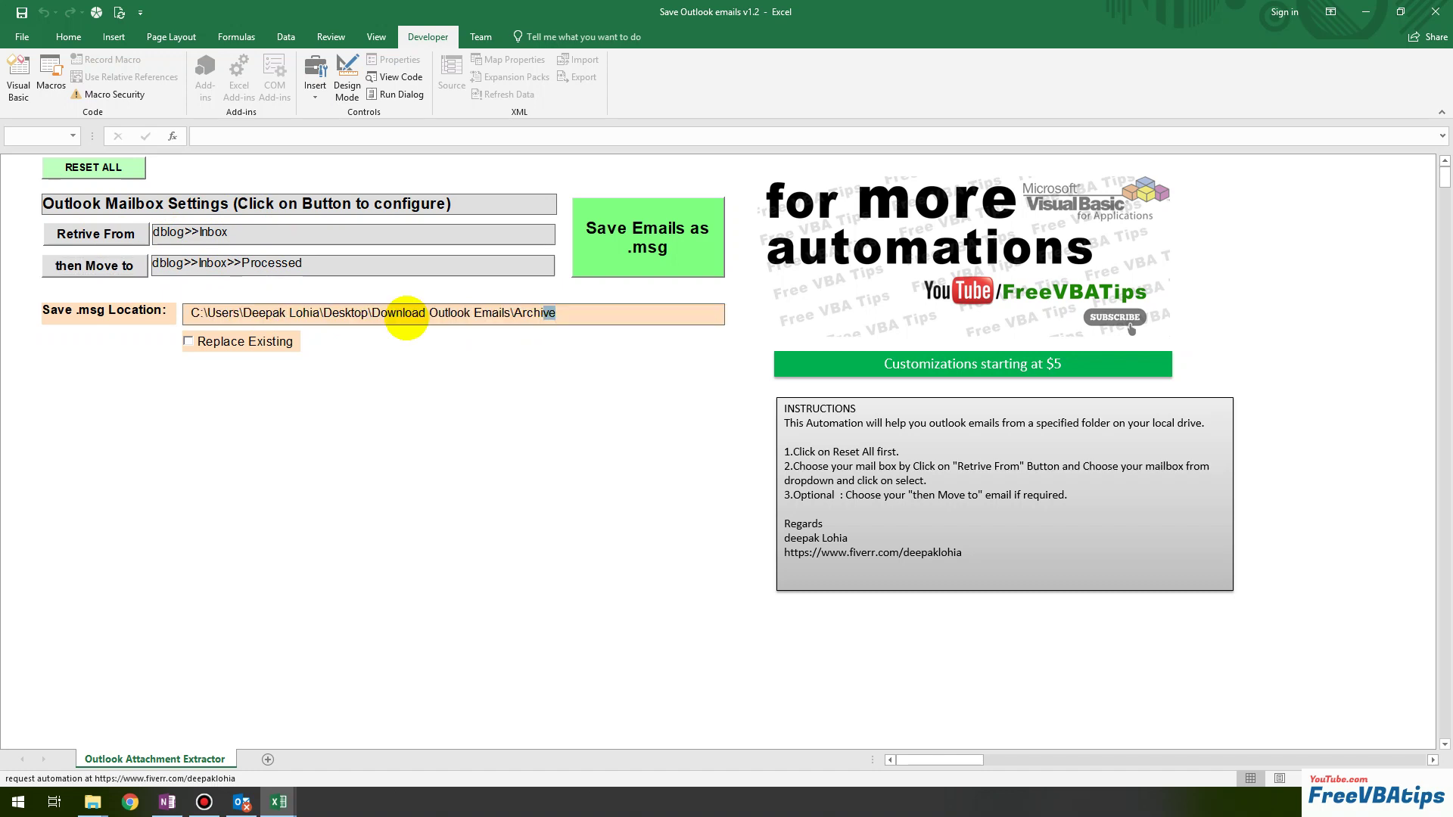
Click an empty cell and switch to Outlook with Alt+Tab.
click(195, 316)
click(253, 432)
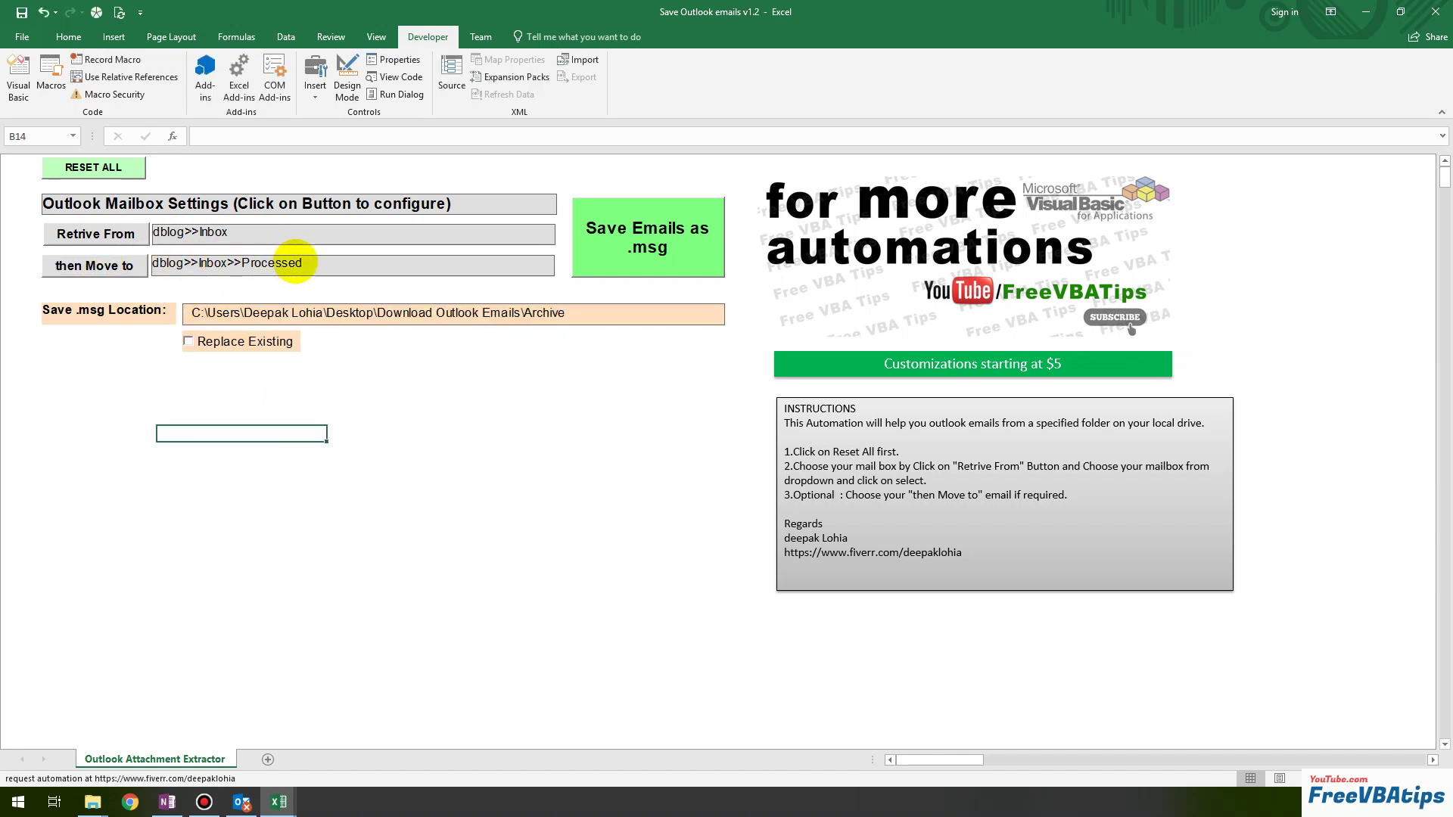
key(alt+Tab)
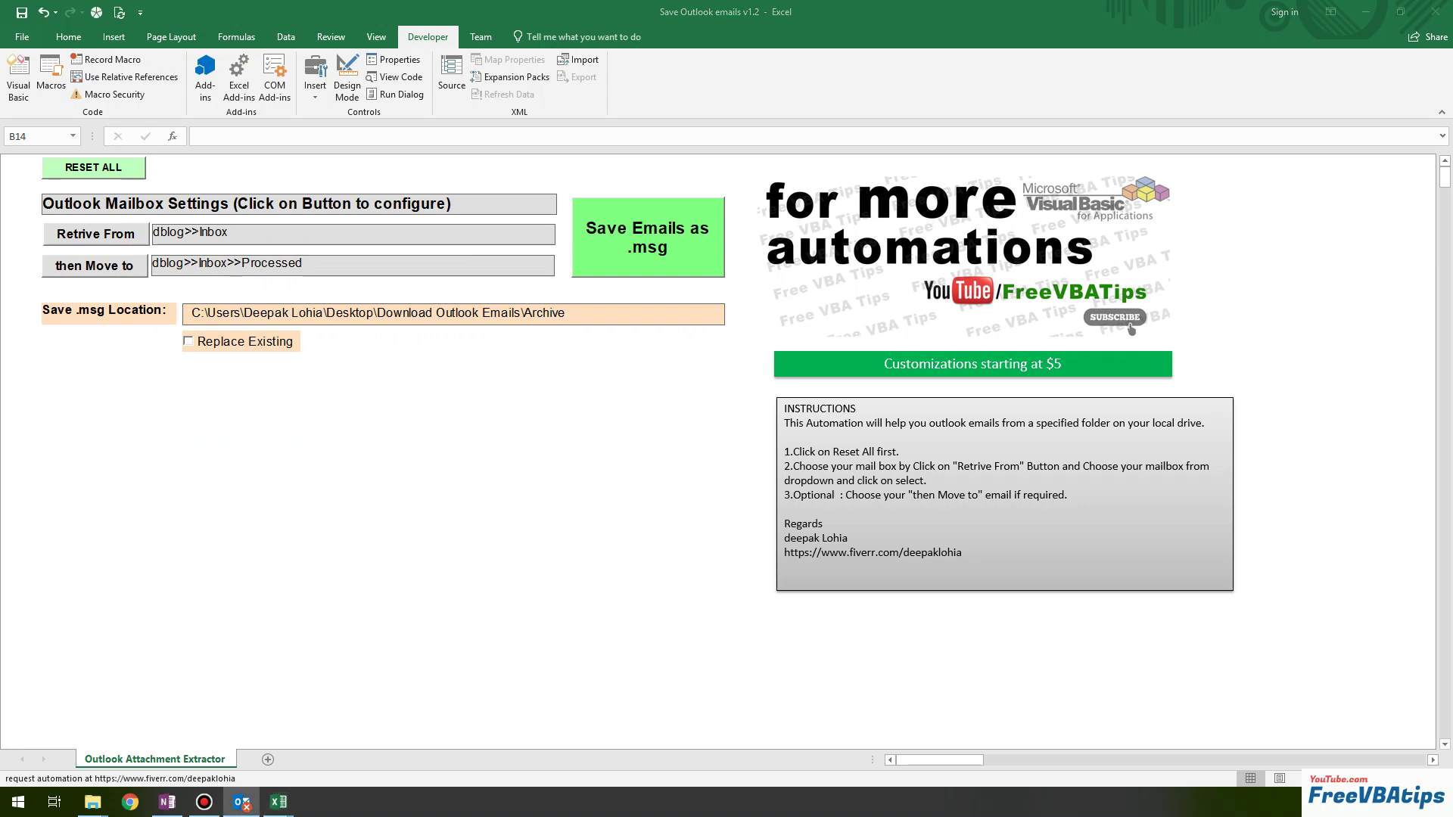
drag(787, 484, 1001, 716)
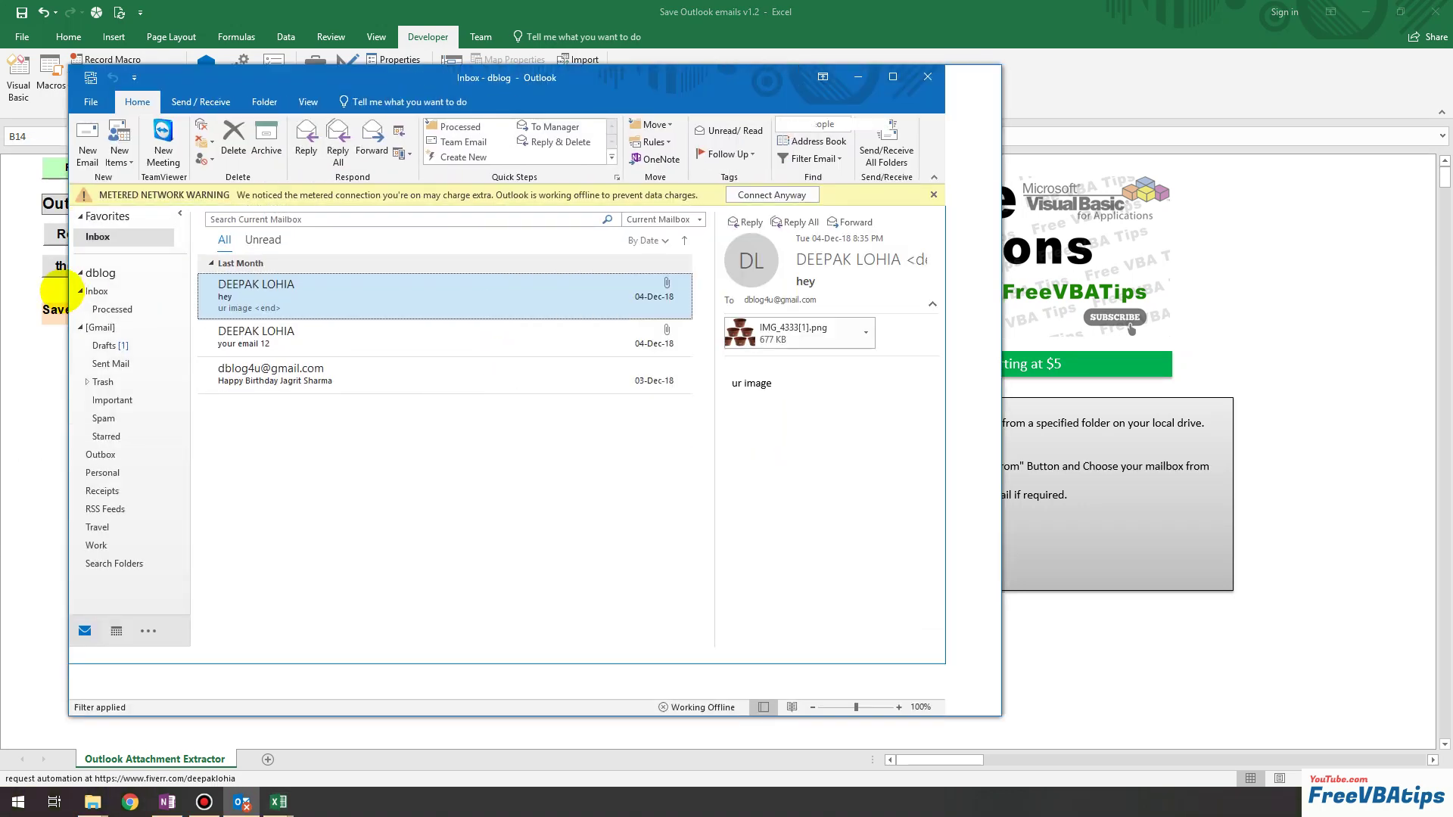
click(136, 312)
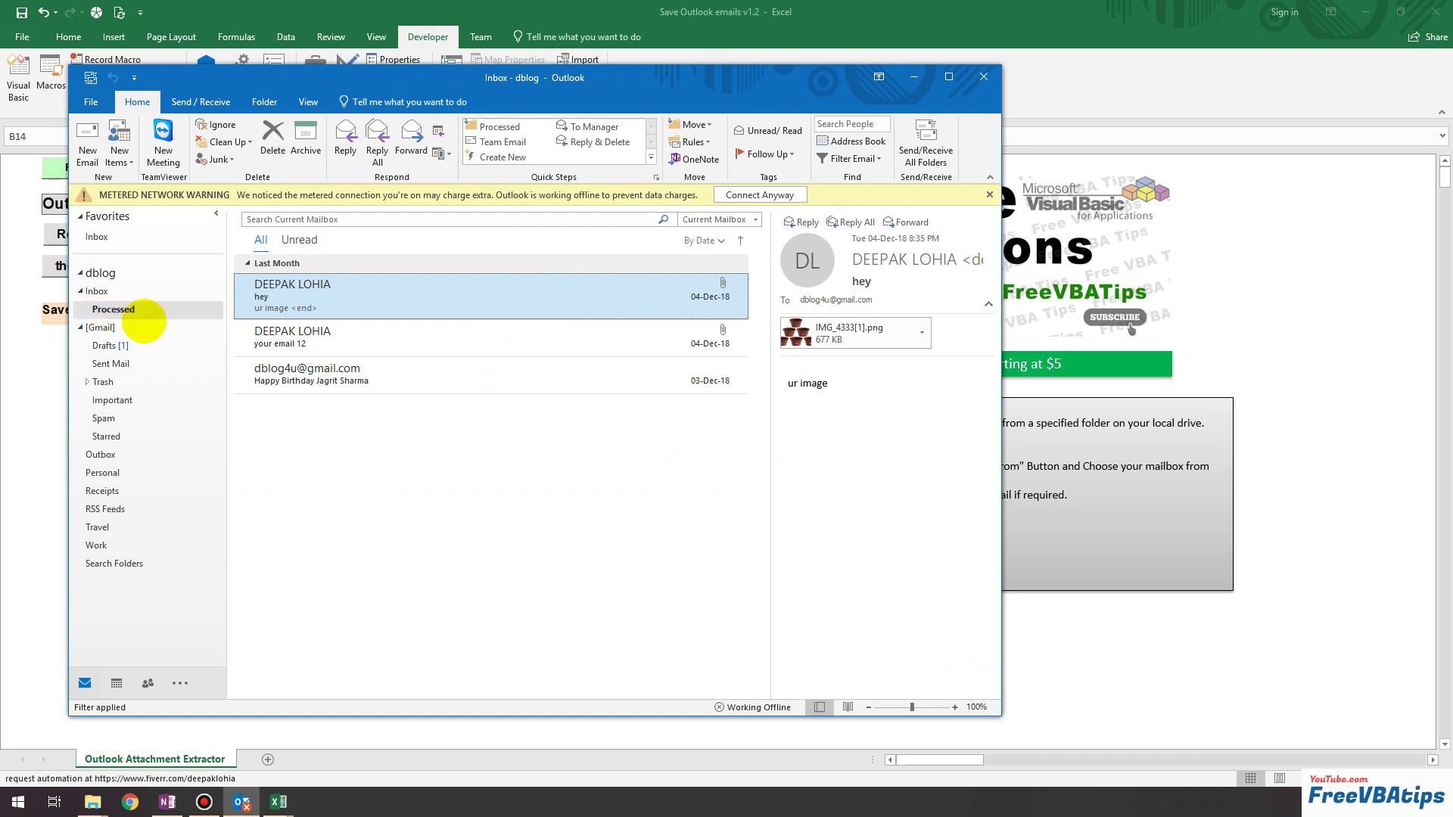
drag(613, 77, 144, 88)
key(alt+Tab)
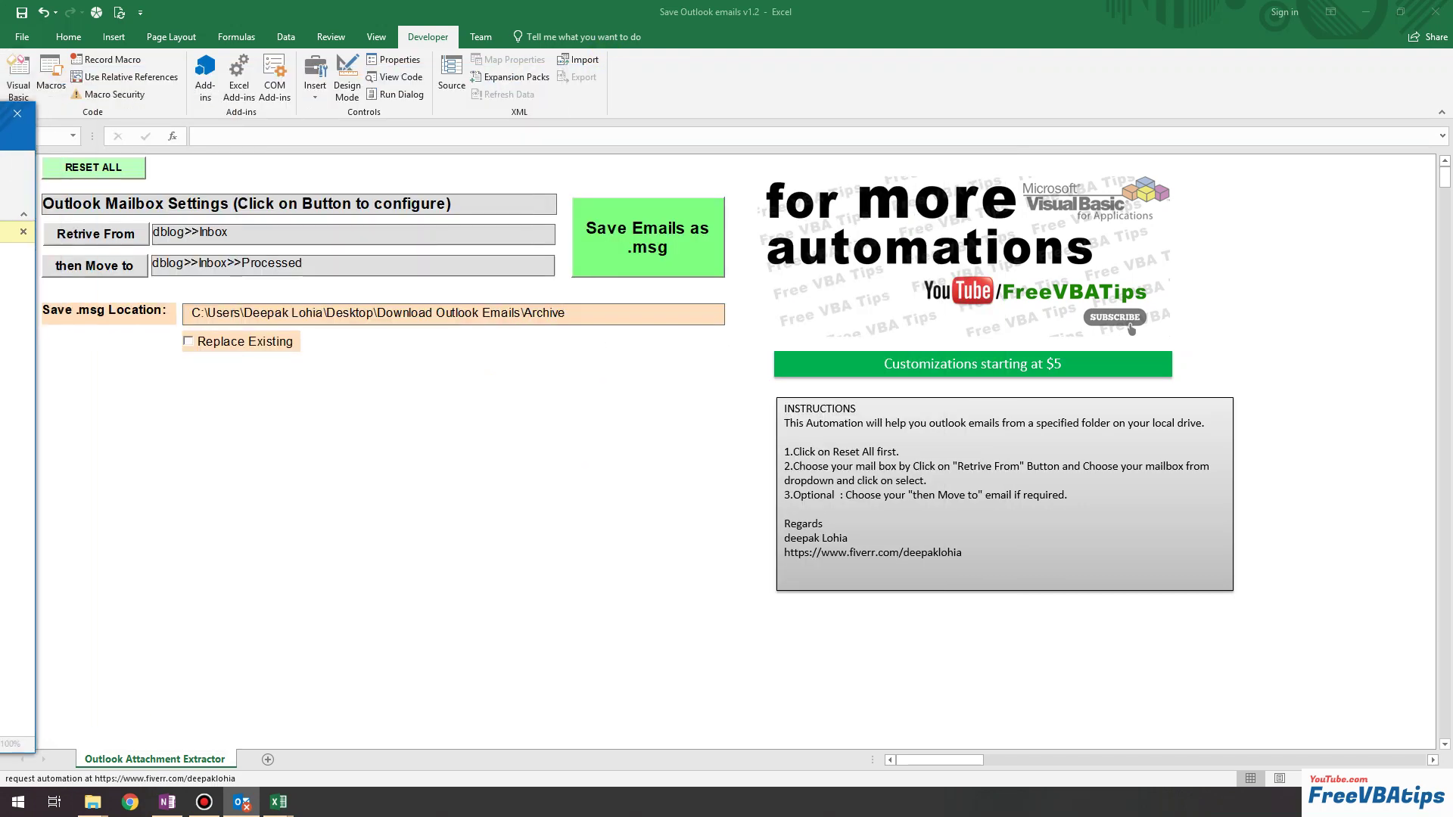
Run Save Emails as .msg, dismiss the three-emails-moved message, and open Outlook's Processed folder.
click(653, 248)
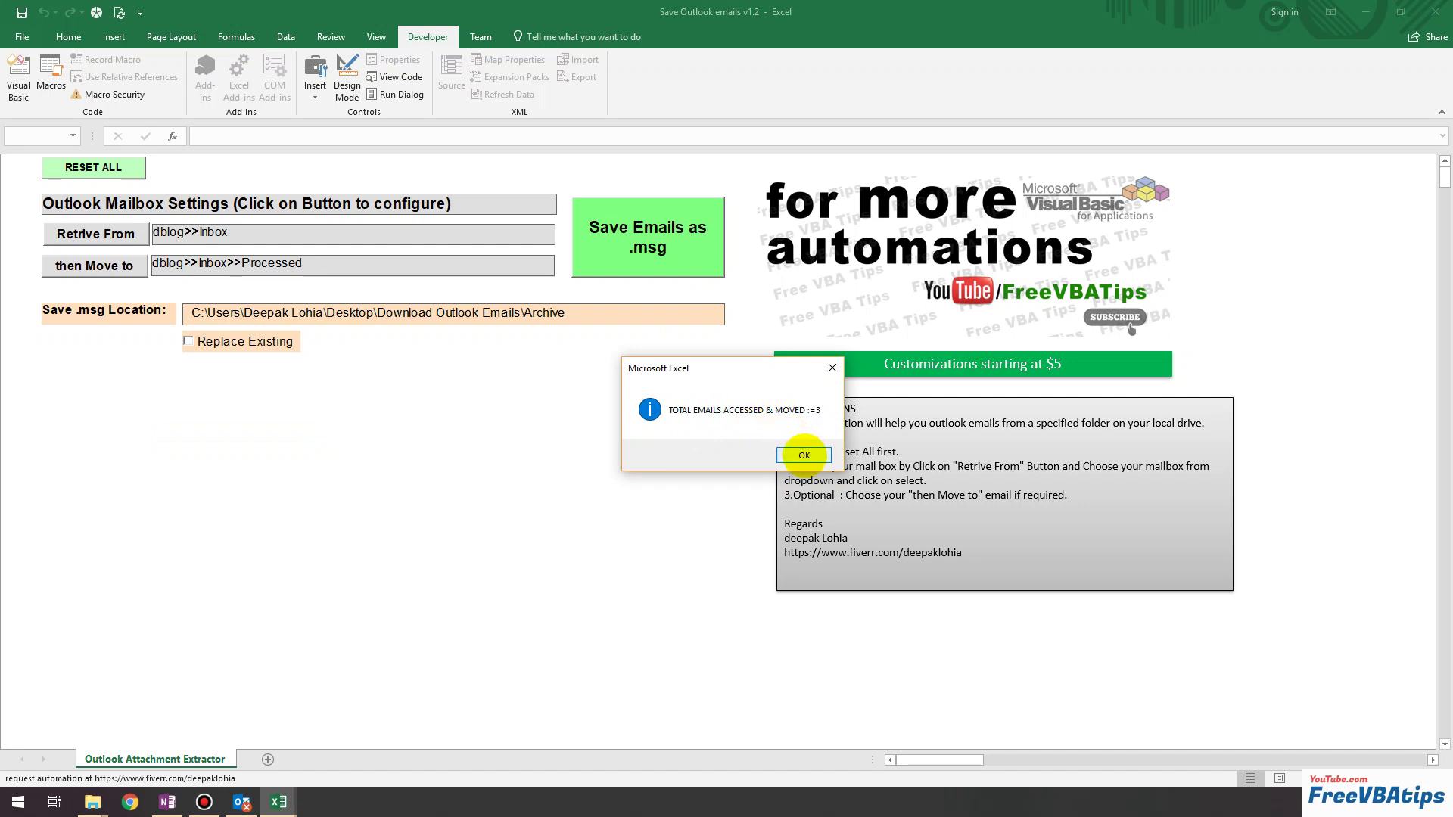
click(805, 455)
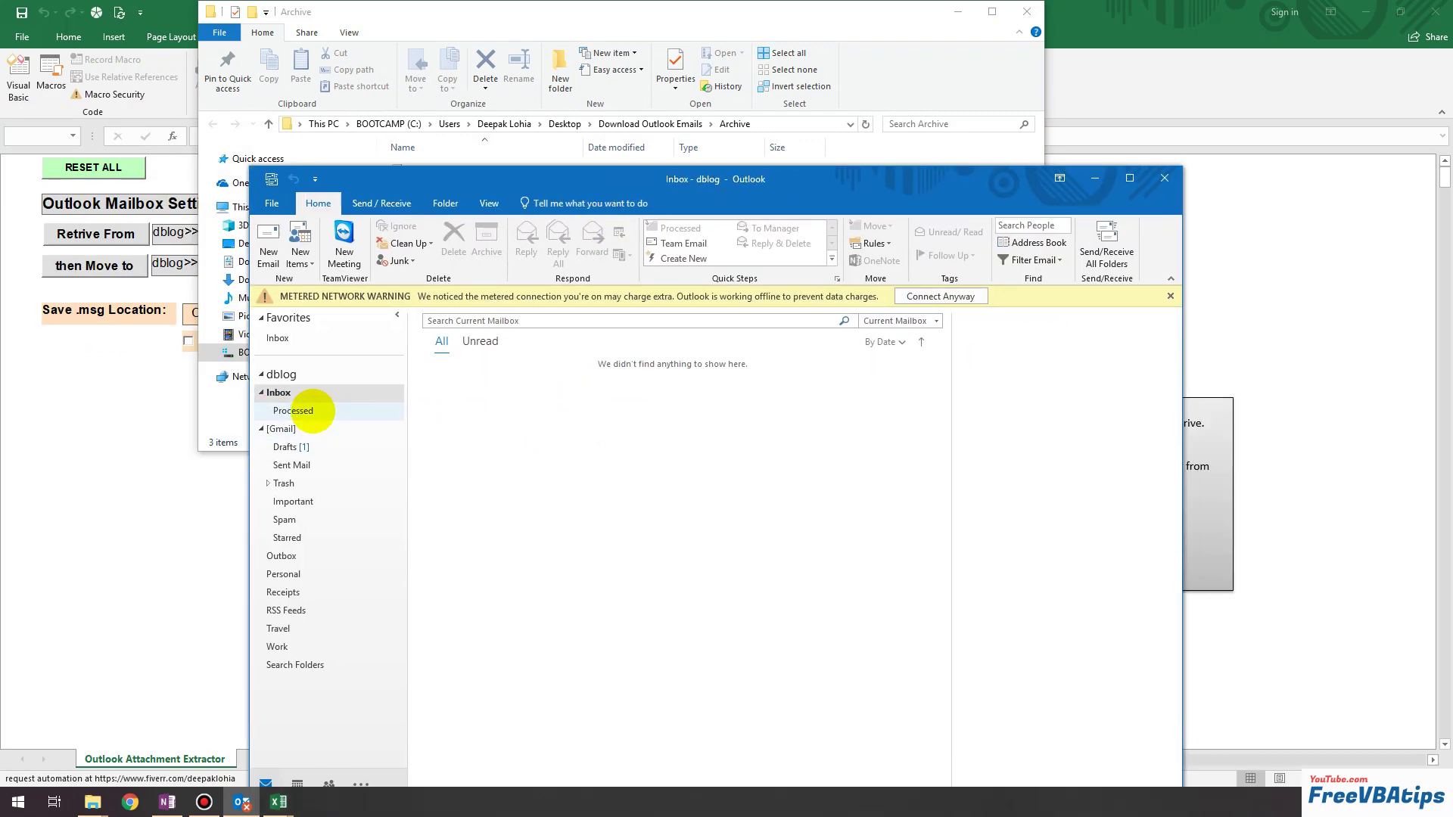
click(312, 410)
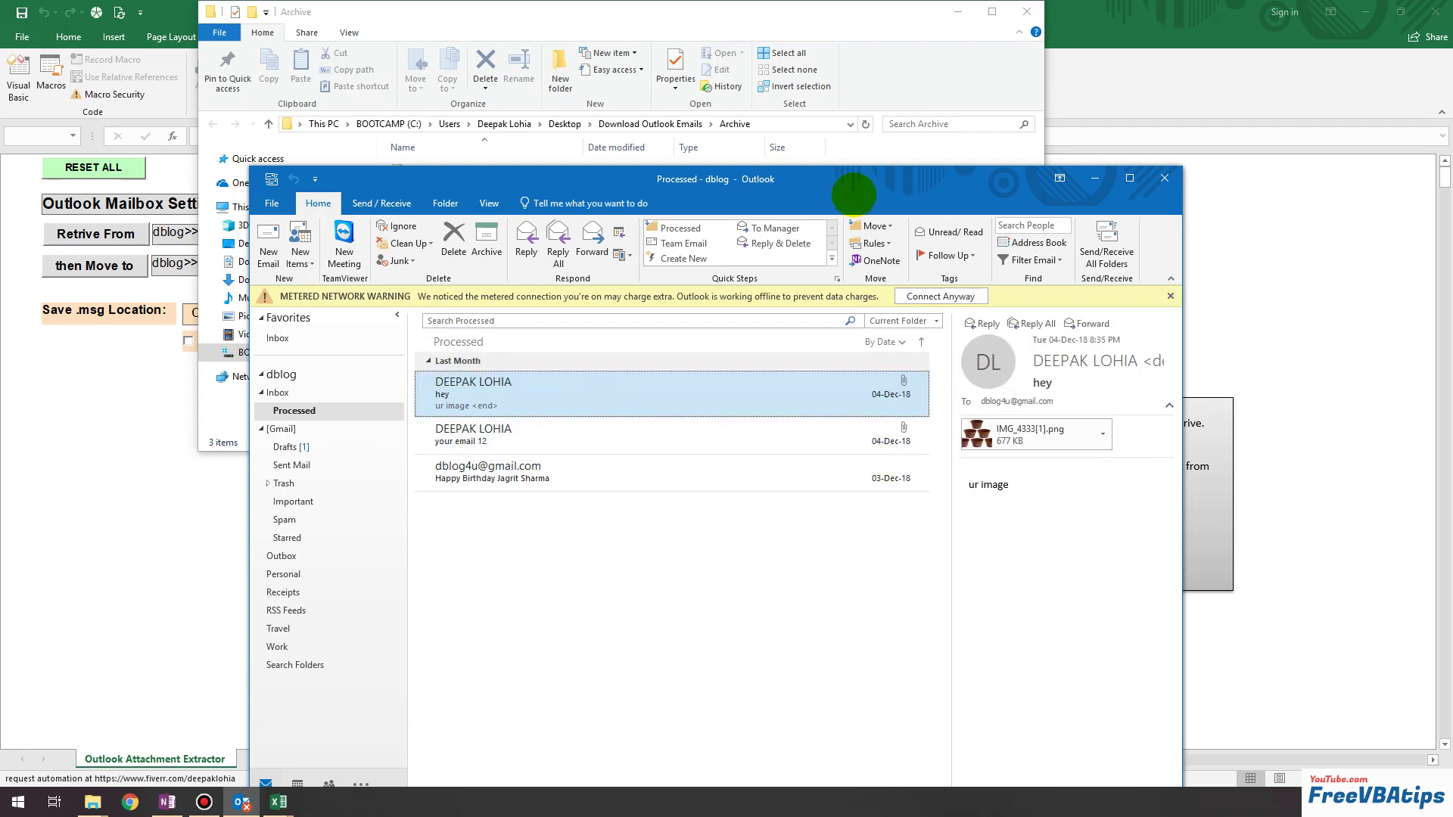
Minimize Outlook, check the Archive folder's path and saved items, and return to Excel.
key(super+Down)
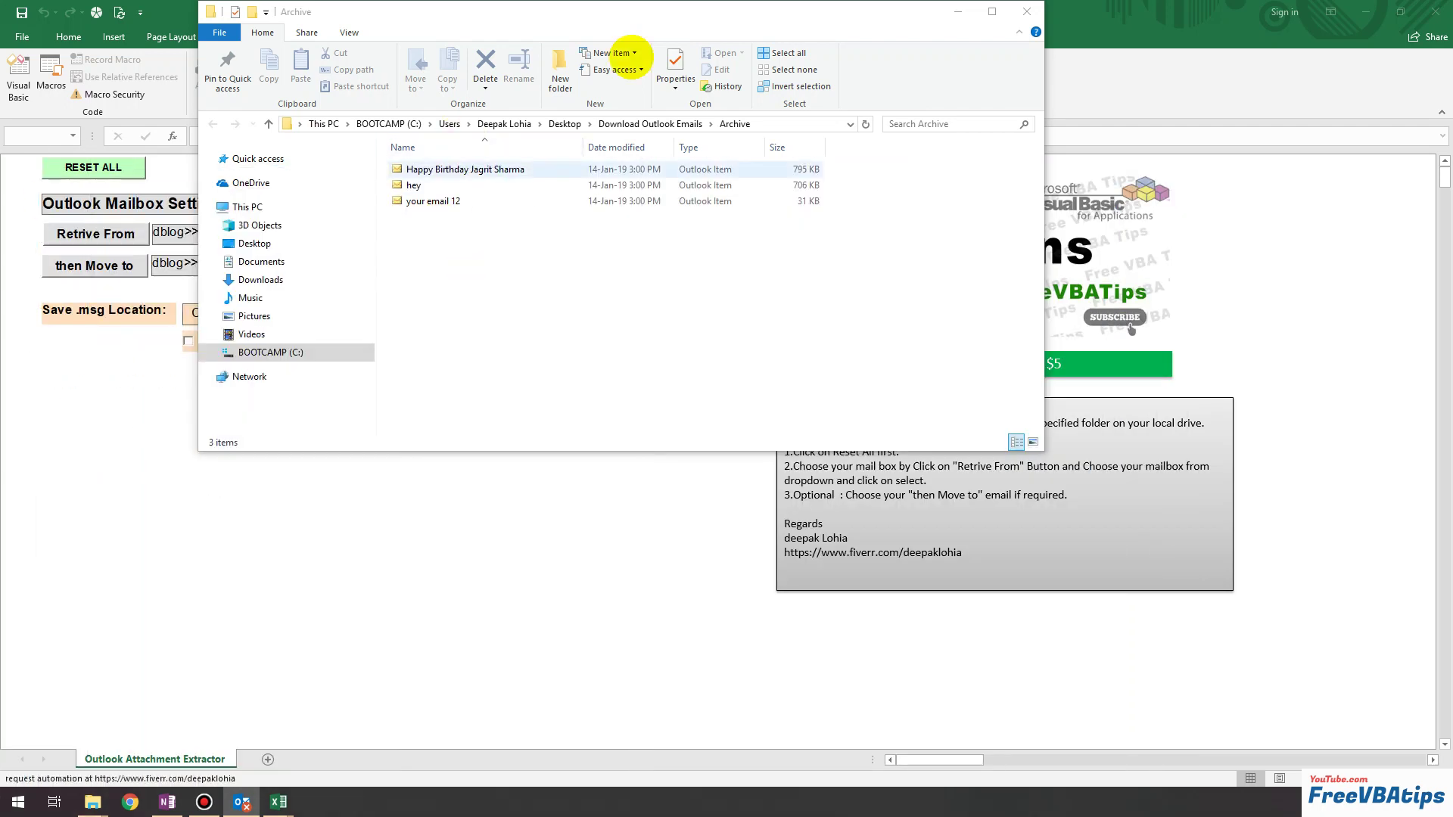
drag(671, 16, 617, 323)
click(645, 429)
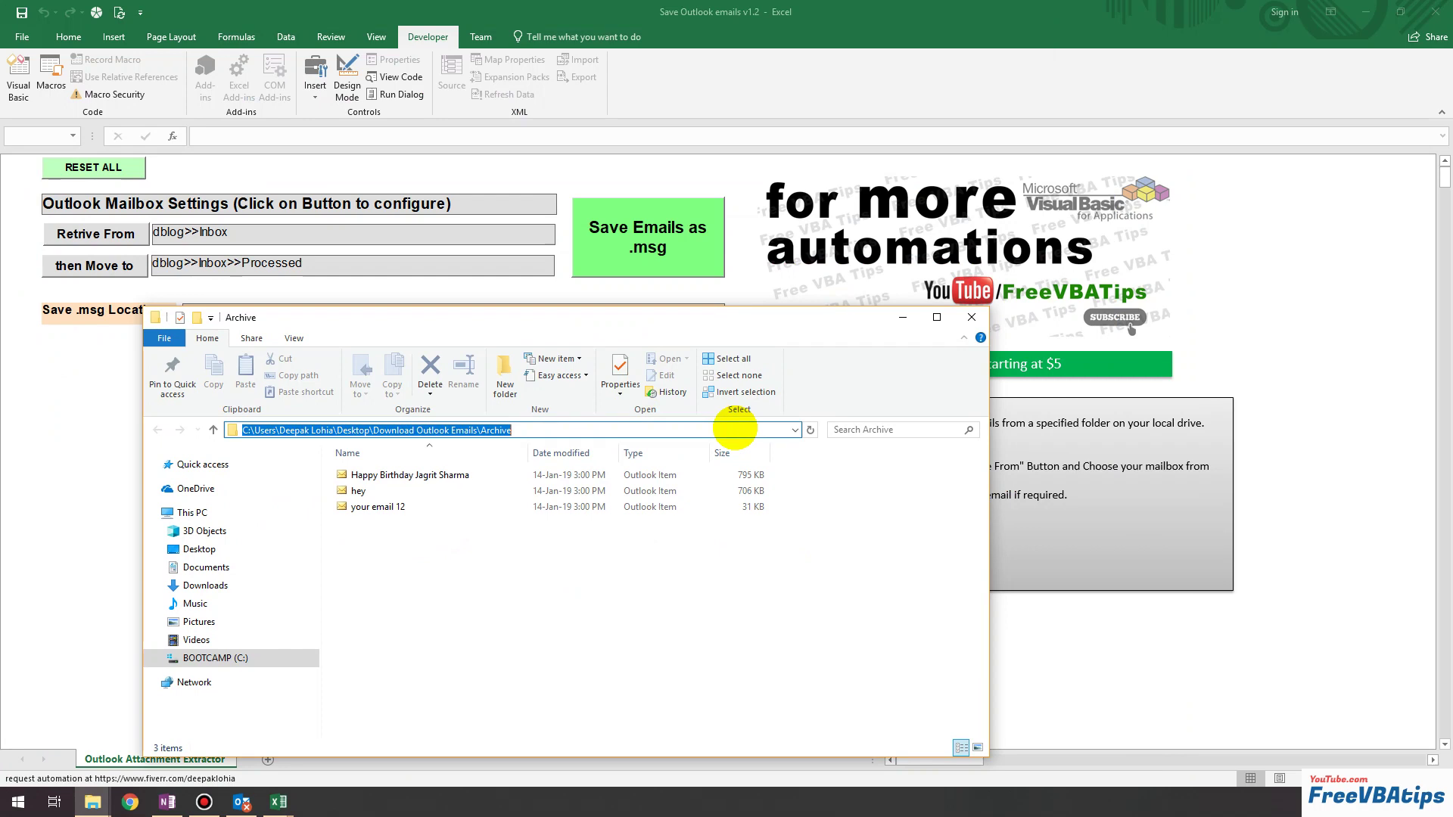
click(62, 482)
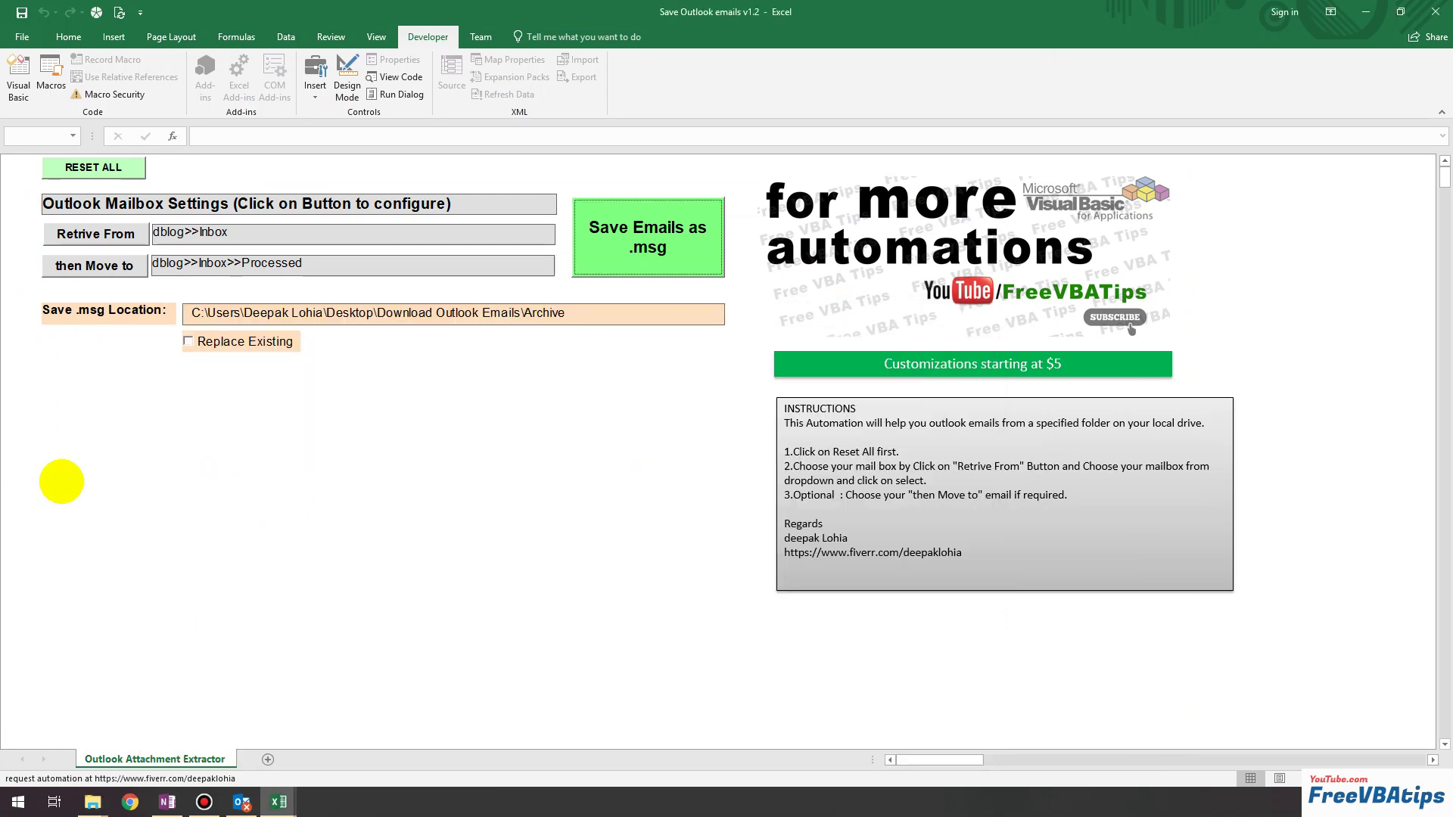